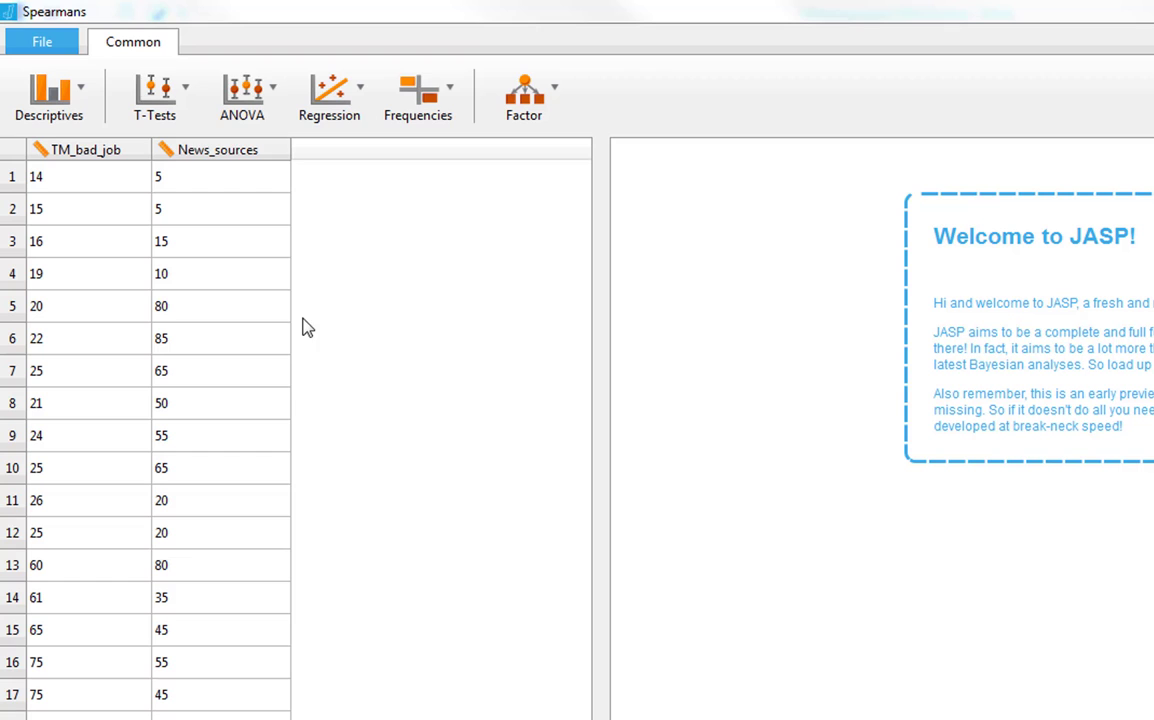
Start a One Sample T-Test with Student unticked and the Normality check ticked.
click(173, 109)
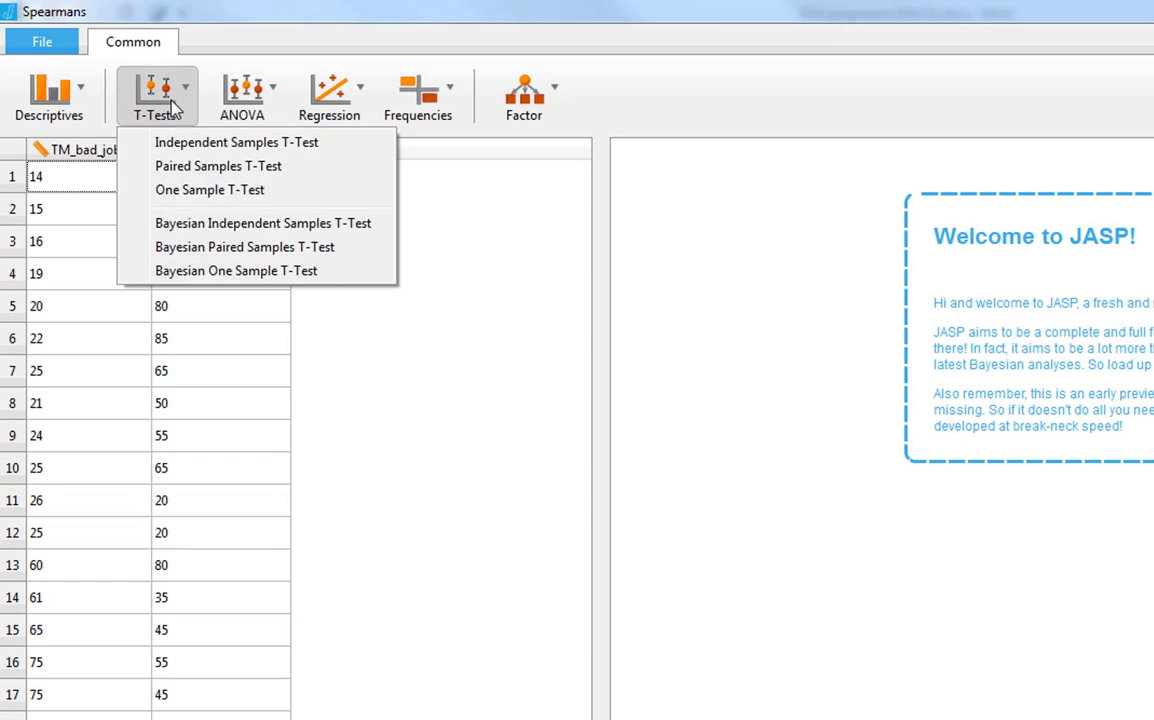
click(170, 190)
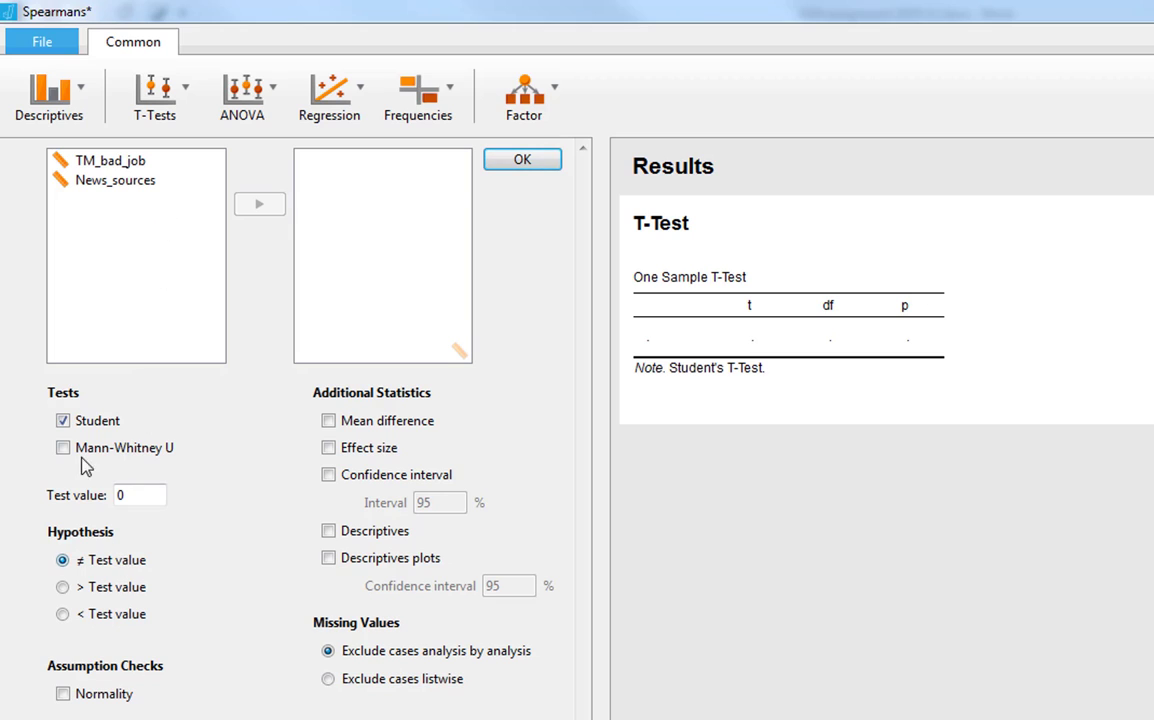
click(62, 420)
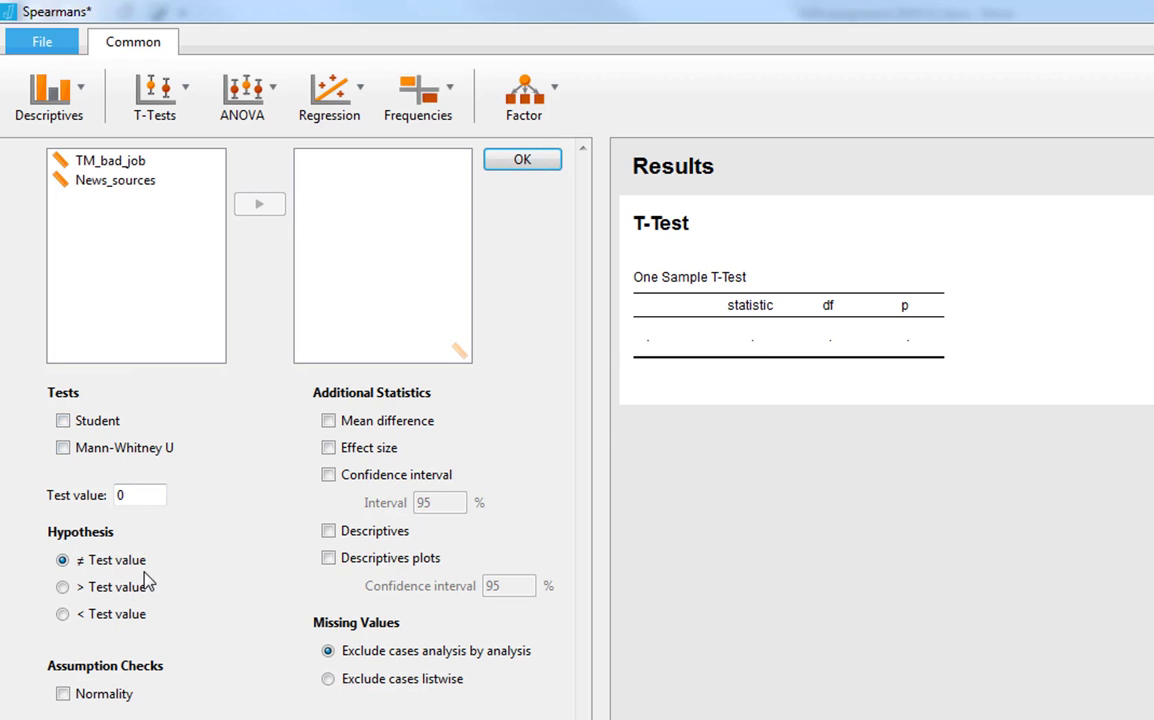
click(62, 693)
Add TM_bad_job and News_sources as test variables to get their Shapiro-Wilk results.
click(110, 160)
click(275, 209)
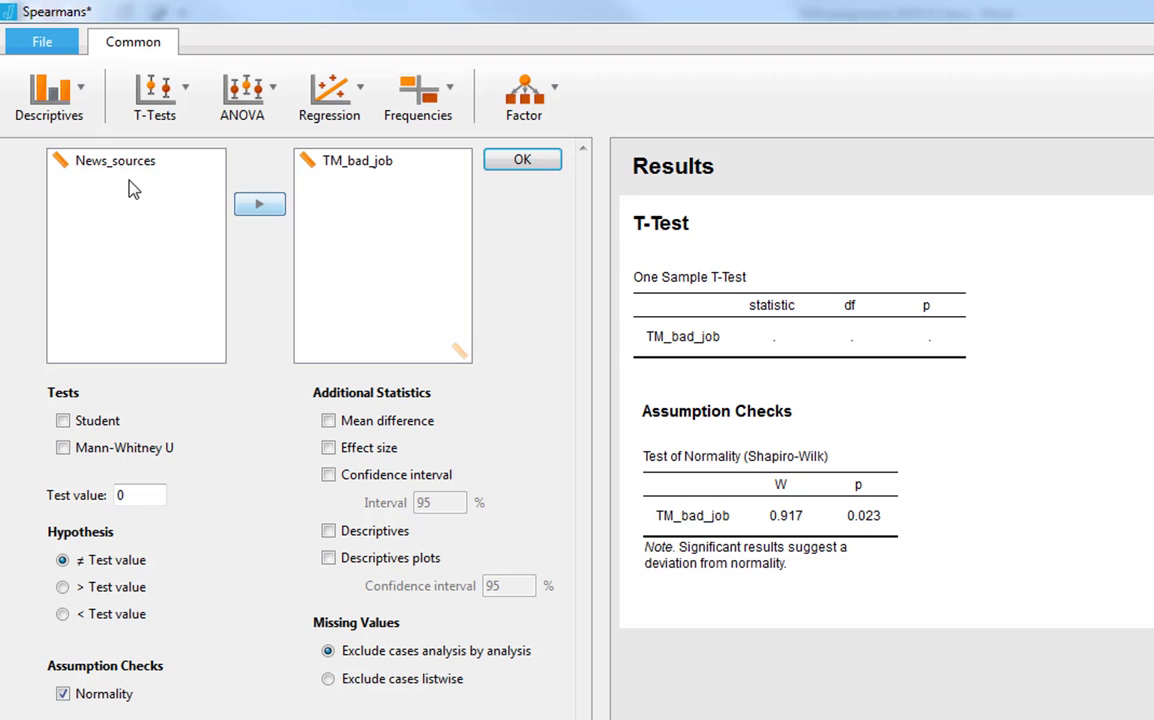
click(116, 162)
click(270, 210)
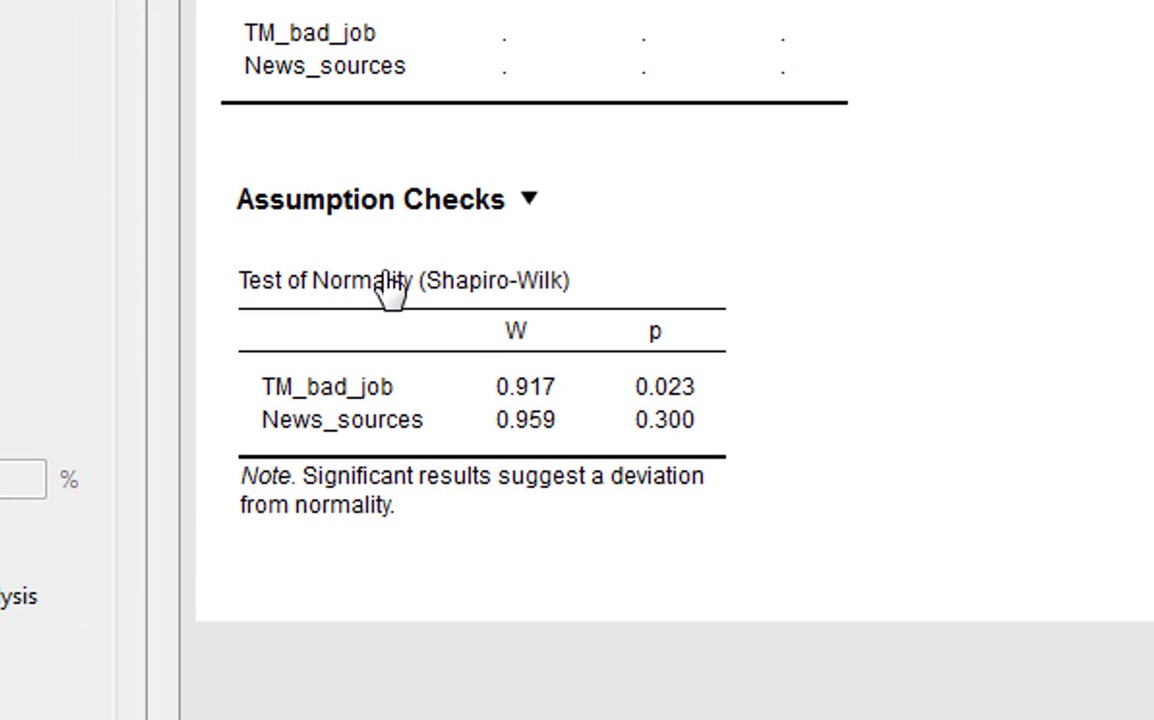
mouse_move(482, 265)
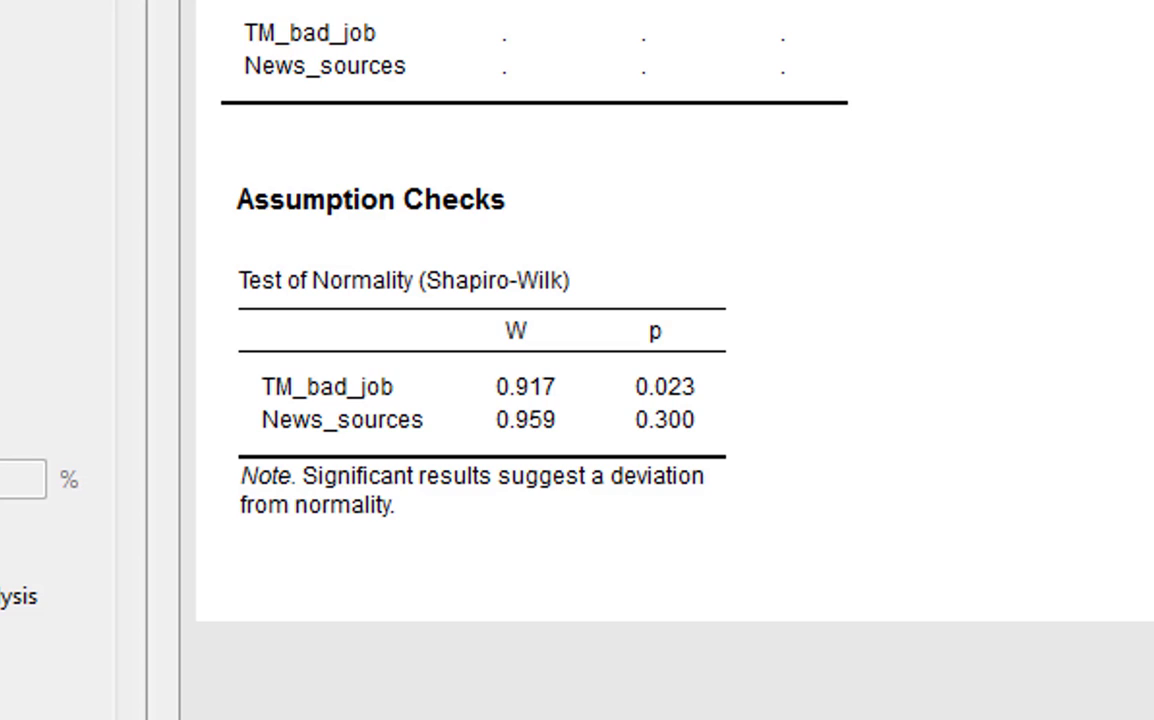
Remove all existing results and start a new Correlation Matrix analysis.
click(228, 0)
click(371, 0)
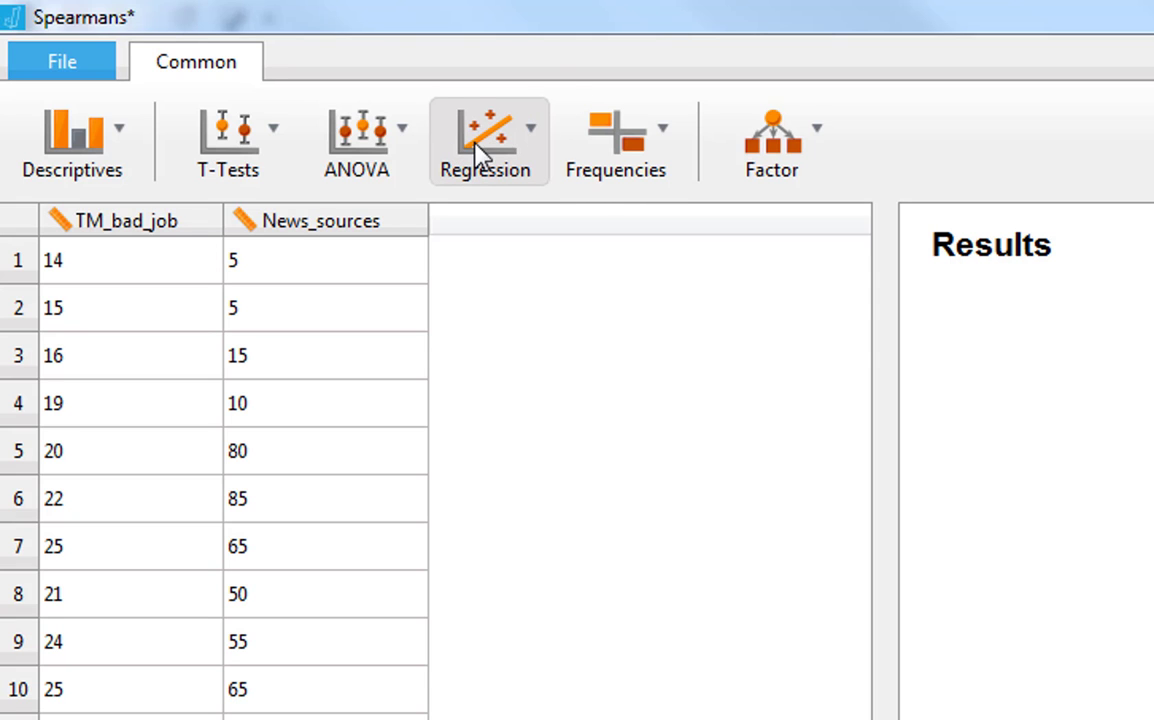
click(523, 130)
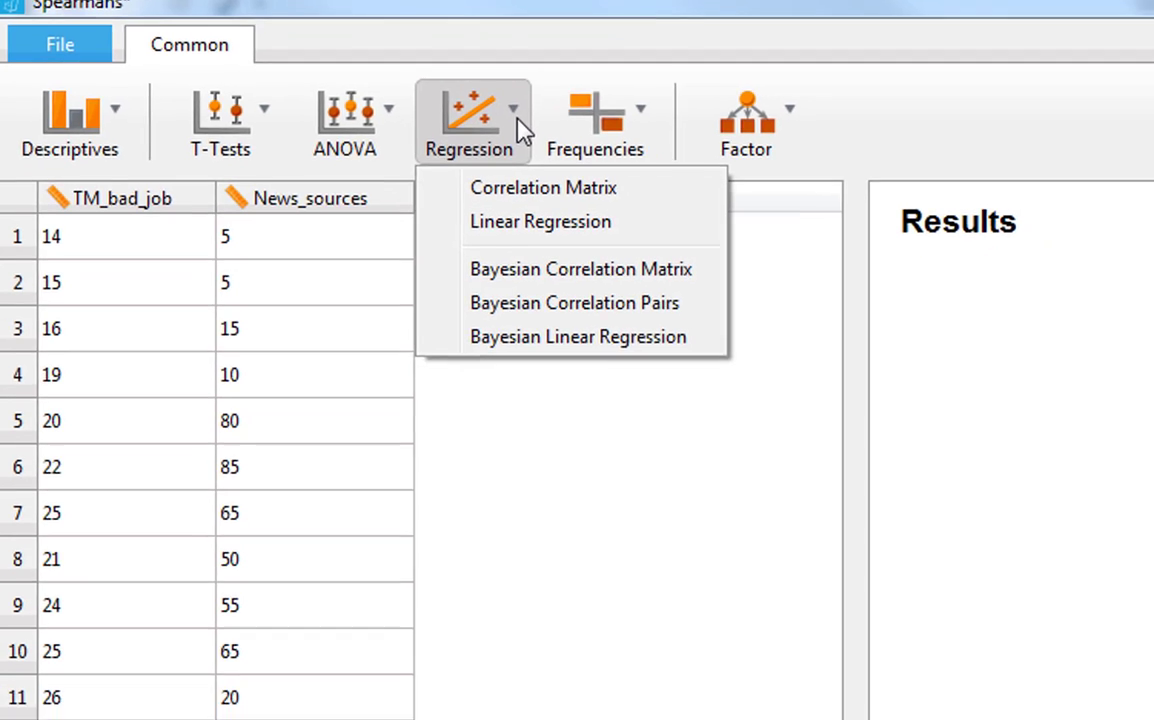
click(497, 188)
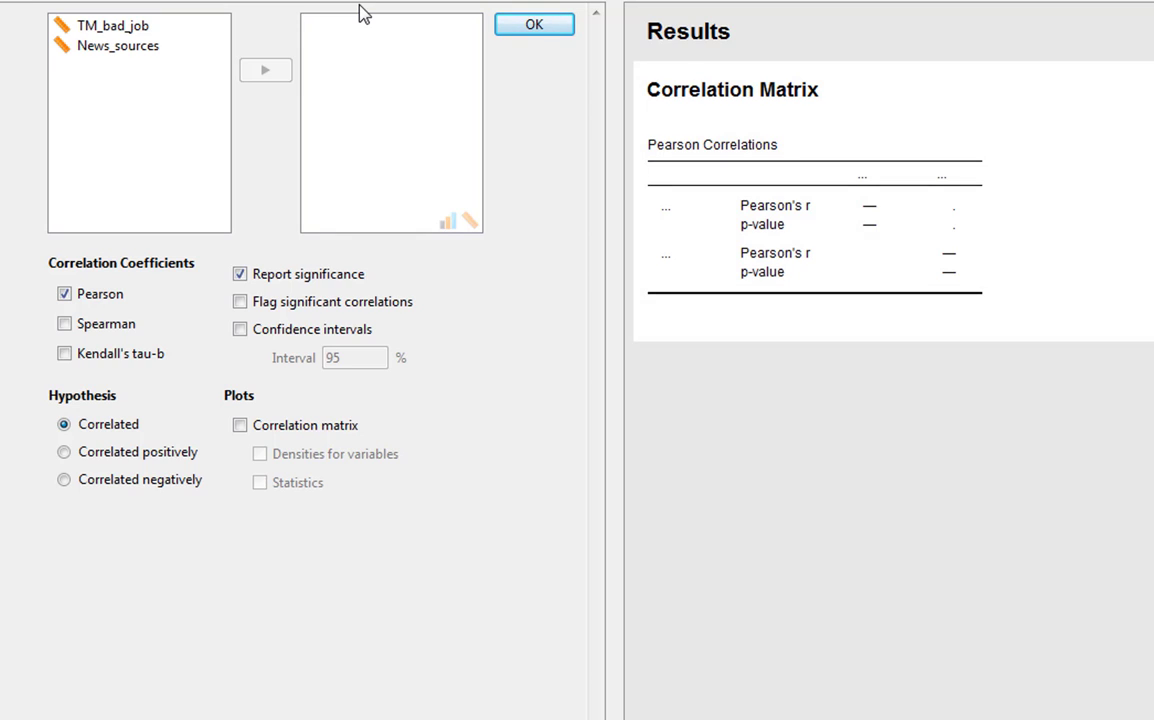
Switch from Pearson to Spearman correlation, add TM_bad_job, and select News_sources.
click(64, 294)
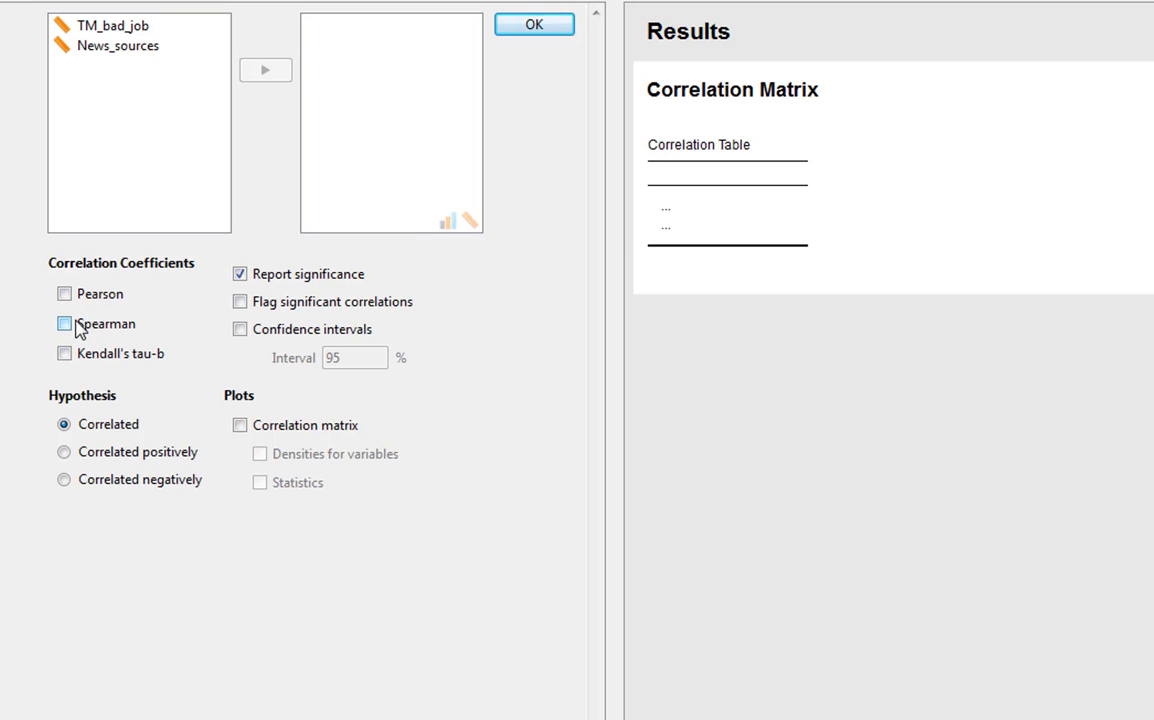
click(66, 324)
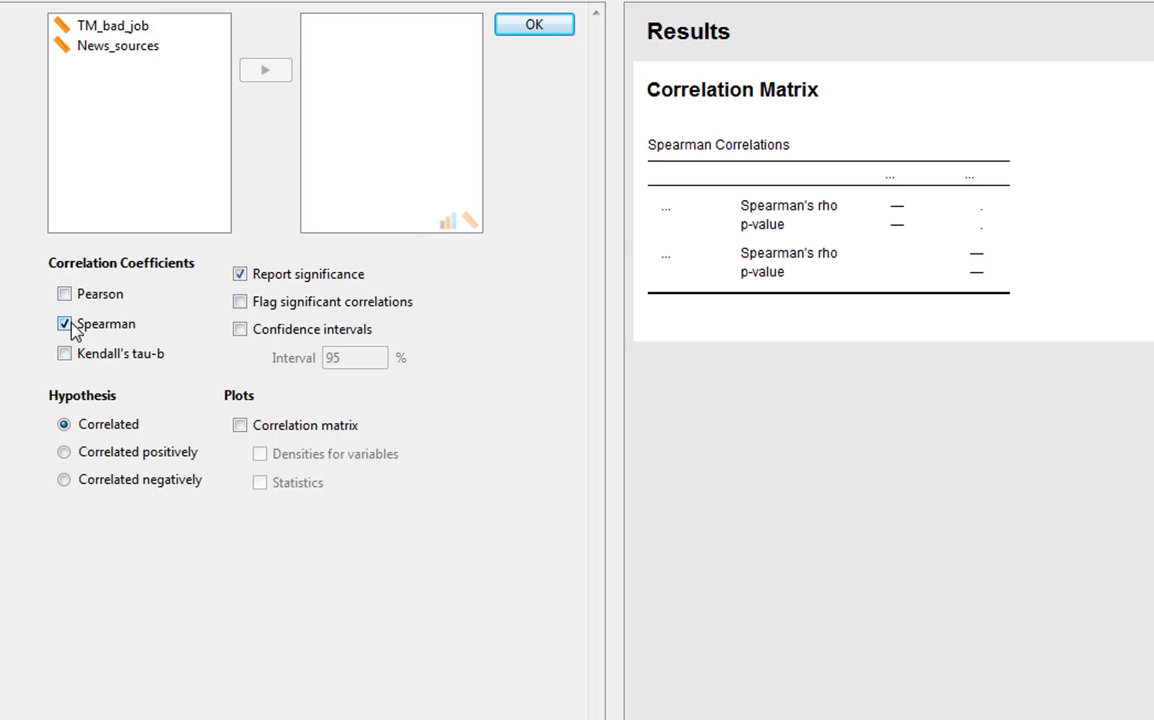
click(99, 26)
click(264, 70)
click(171, 33)
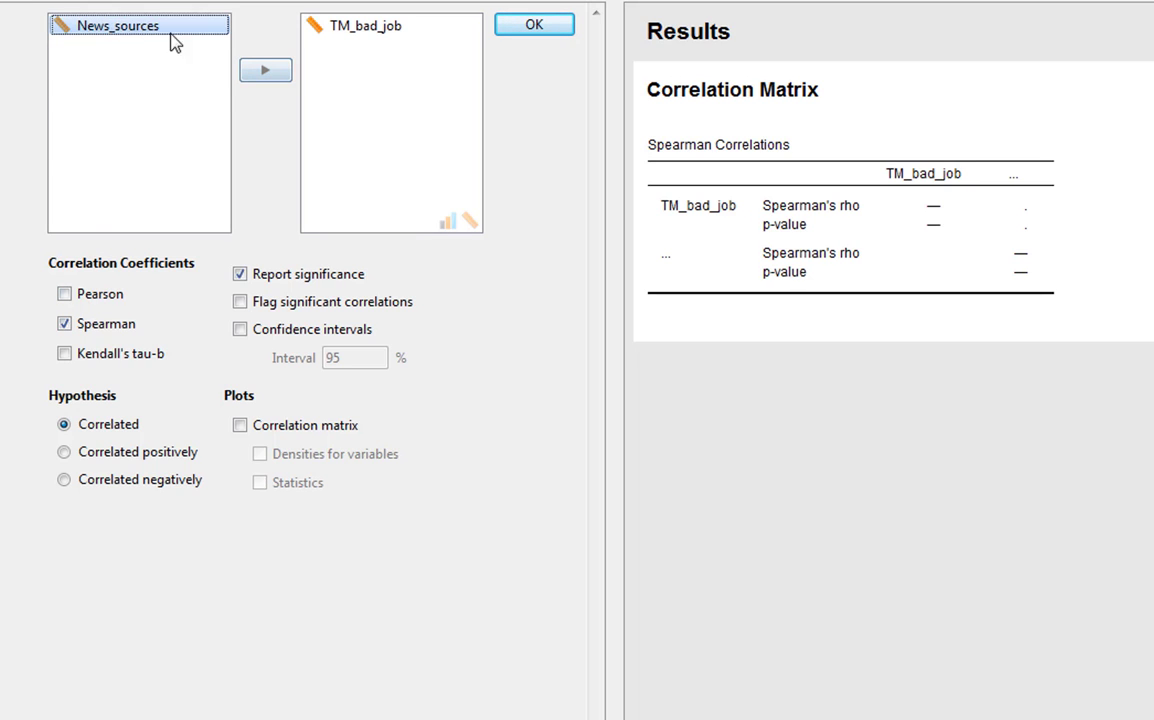
Add News_sources to the correlation variables, giving Spearman rho 0.370, p 0.044.
click(265, 71)
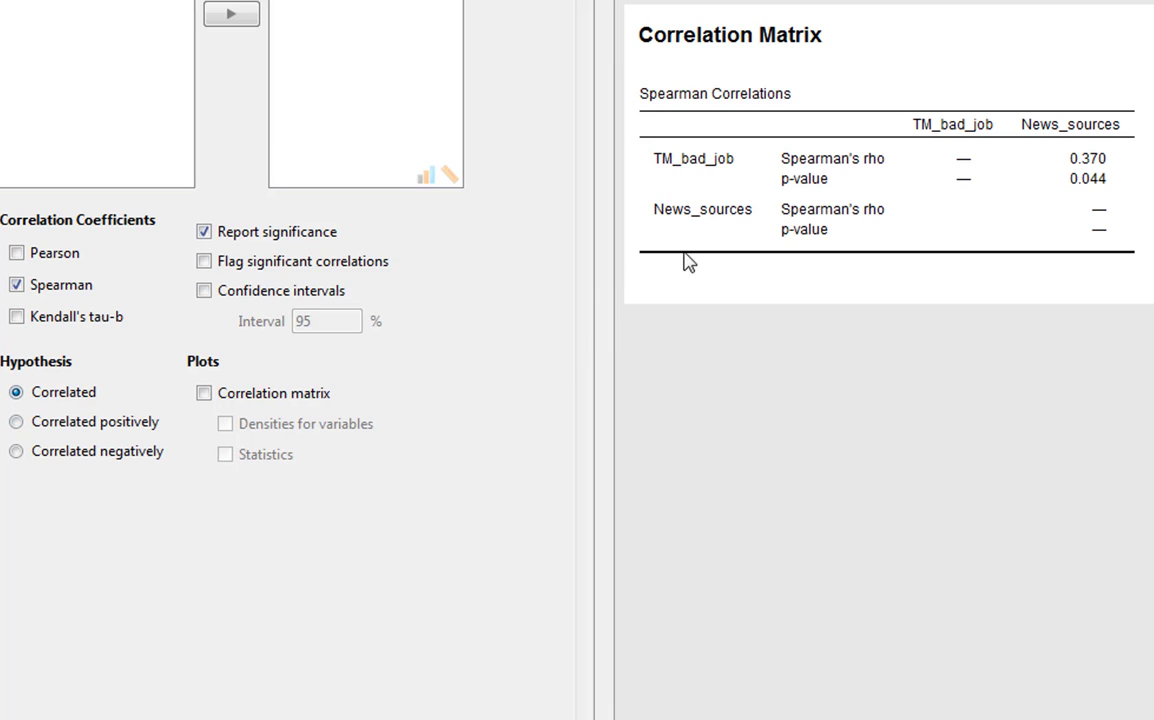
click(205, 263)
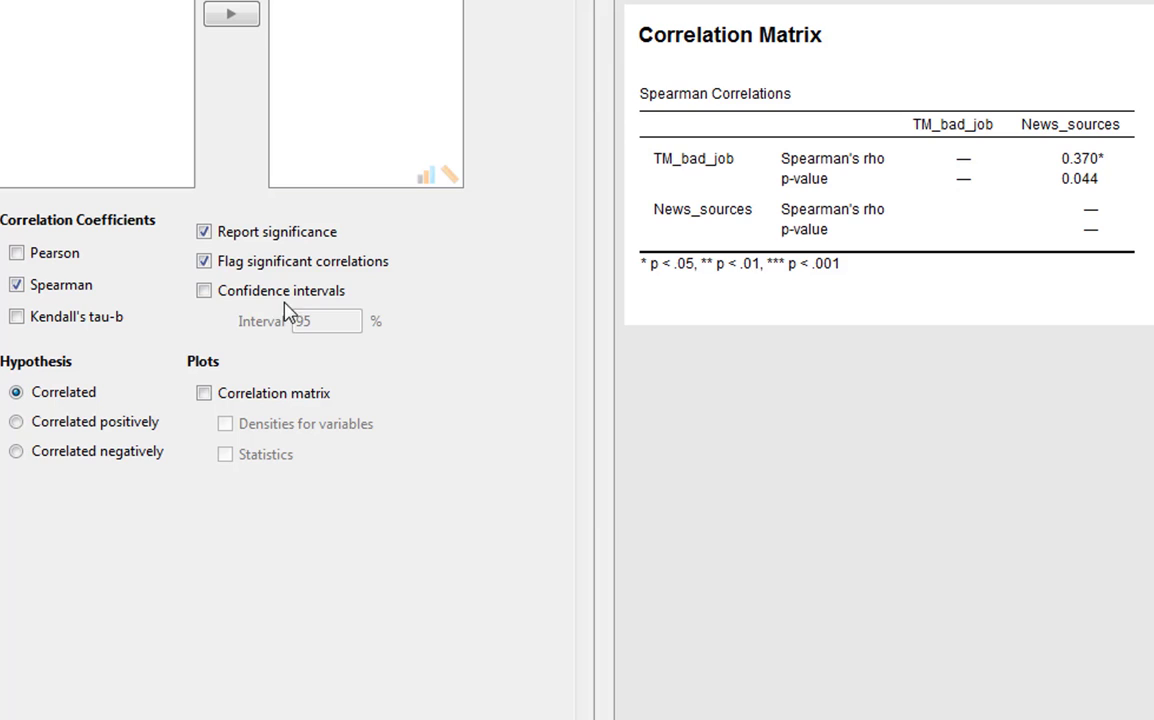
click(205, 232)
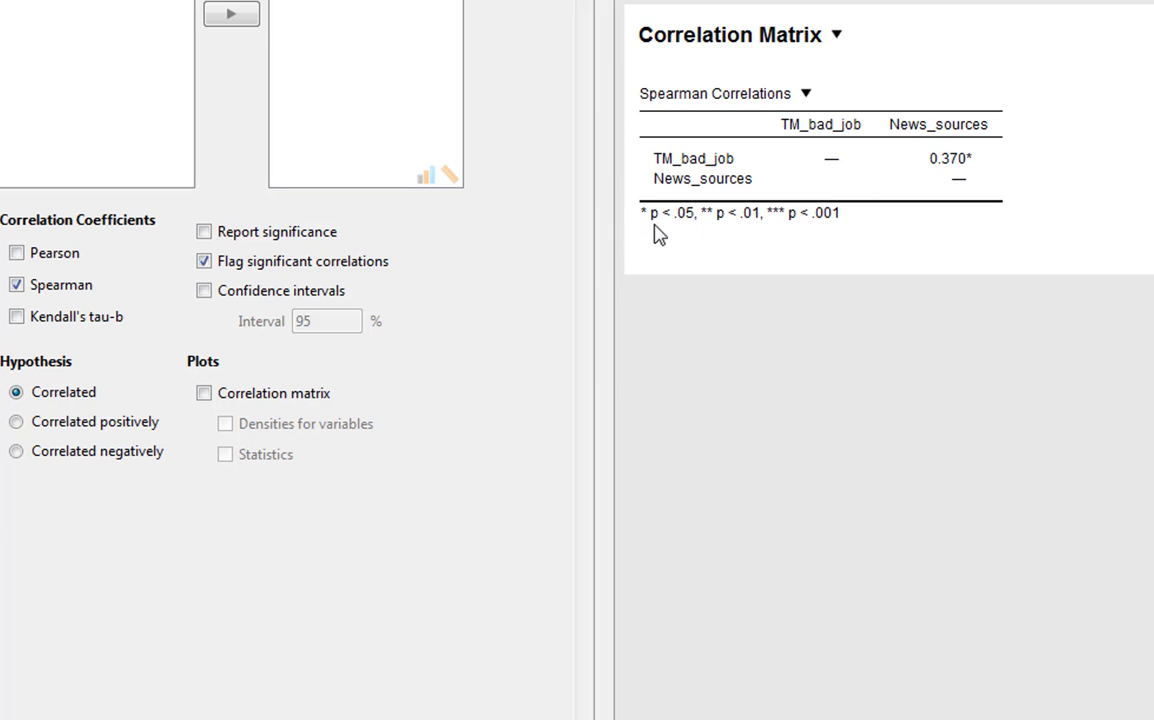
click(222, 232)
click(222, 261)
click(205, 394)
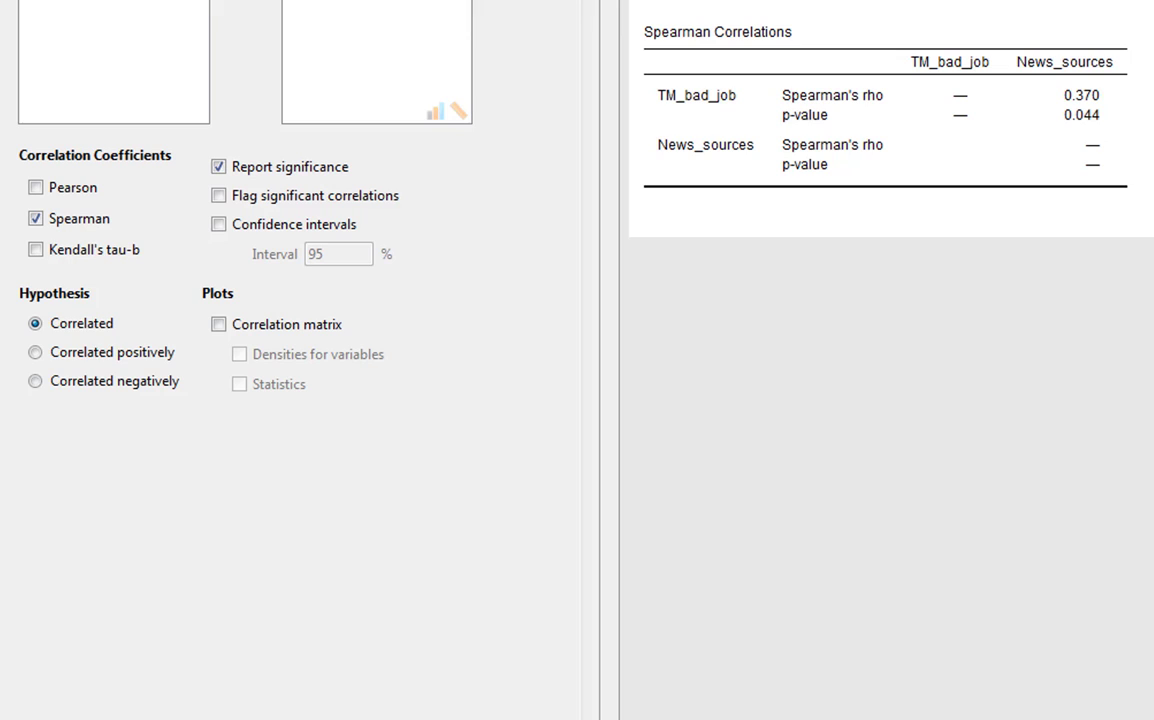
Try the one-tailed positive and negative hypotheses, then settle on two-tailed Spearman (p 0.044).
click(37, 356)
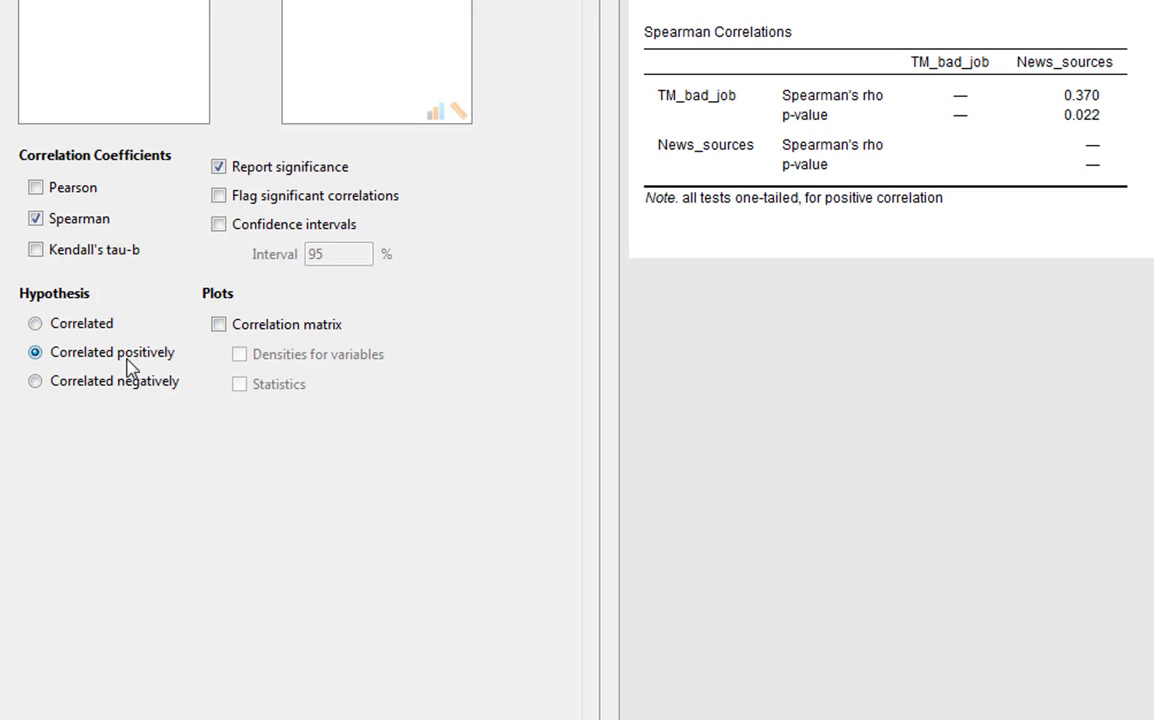
click(36, 382)
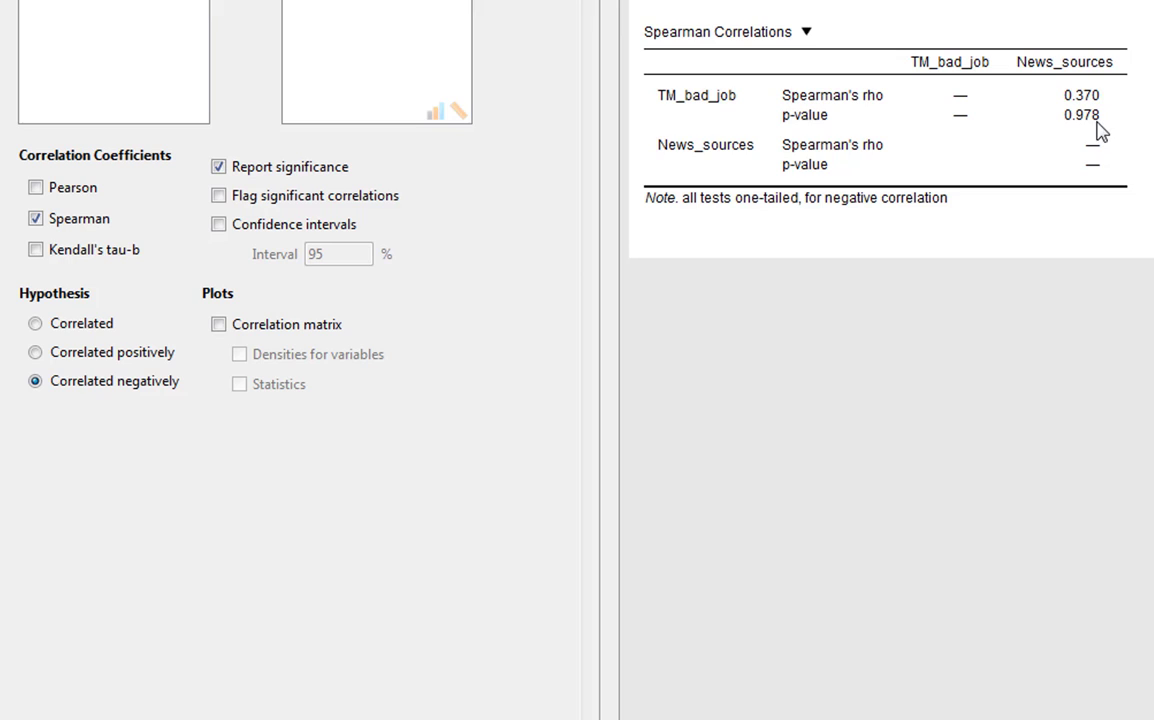
click(36, 354)
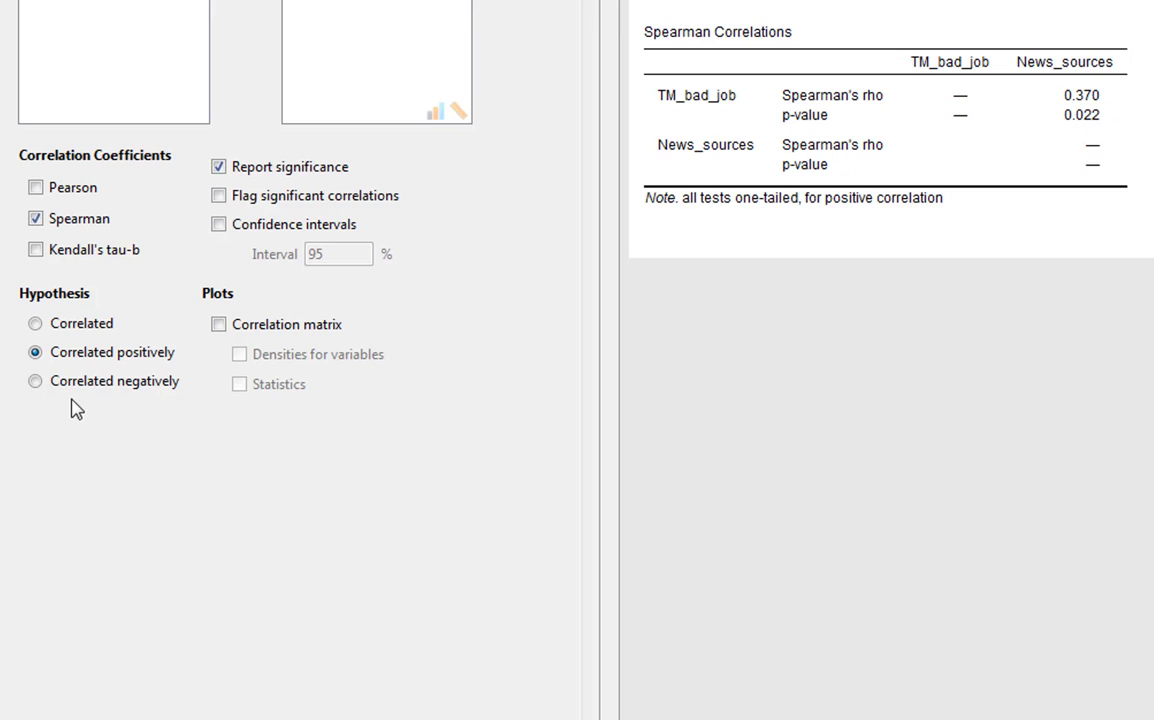
key(Up)
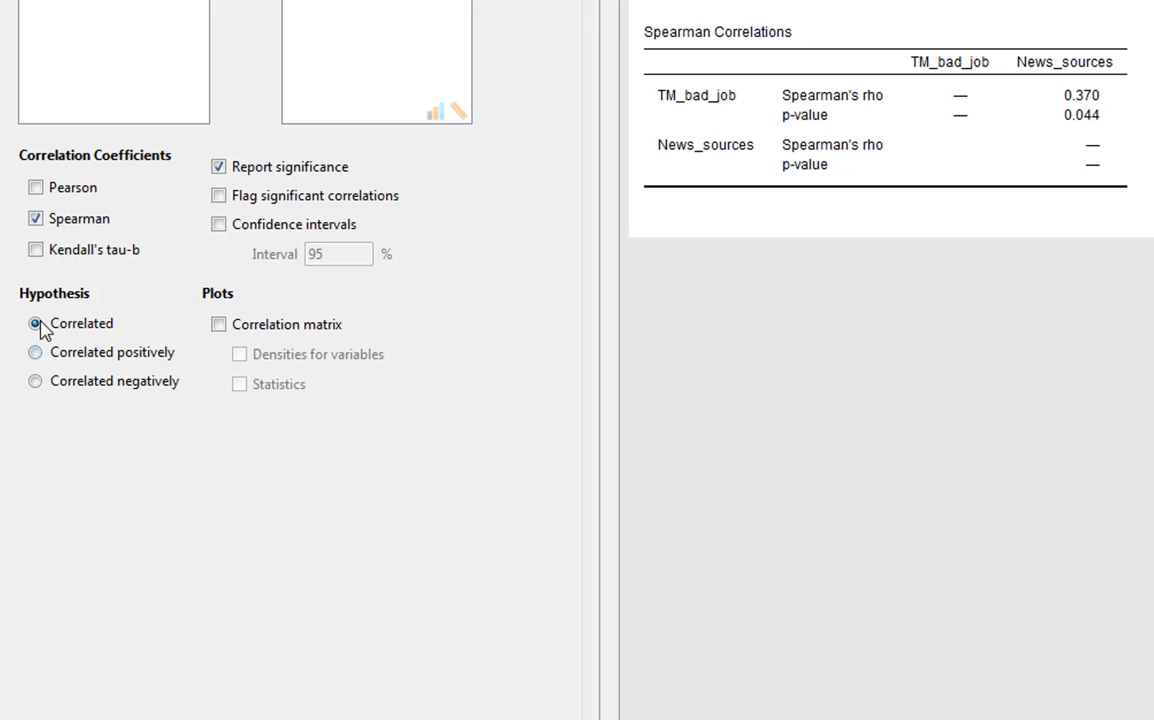
click(38, 354)
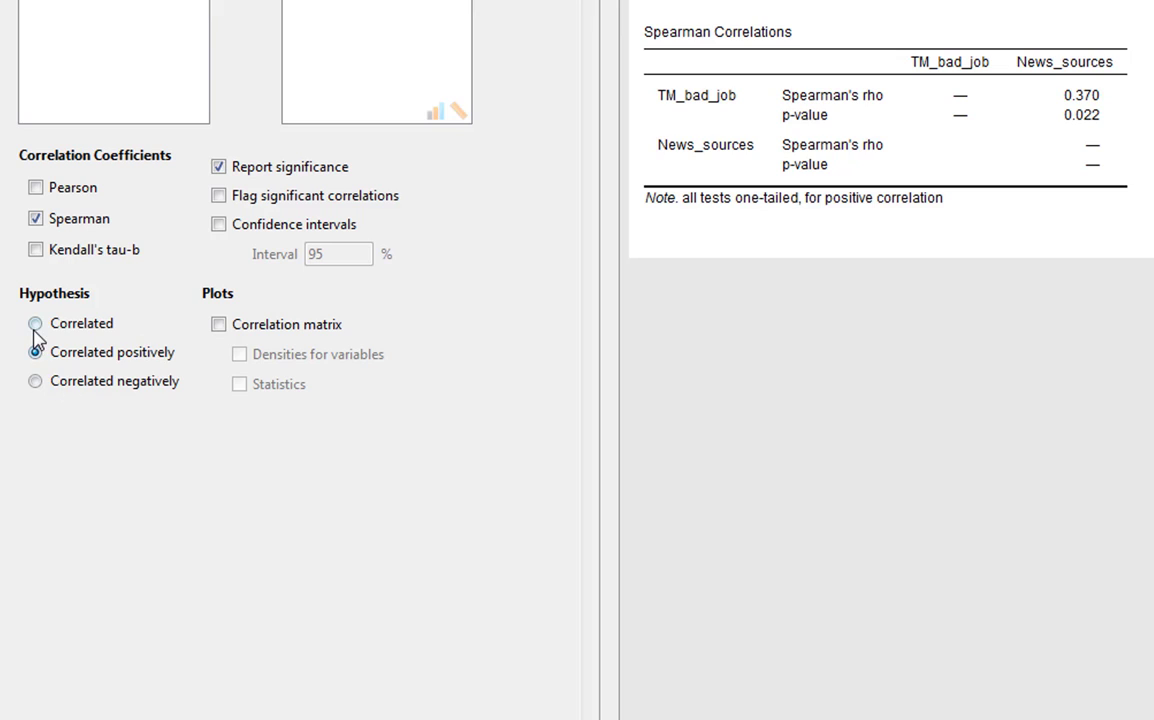
click(36, 326)
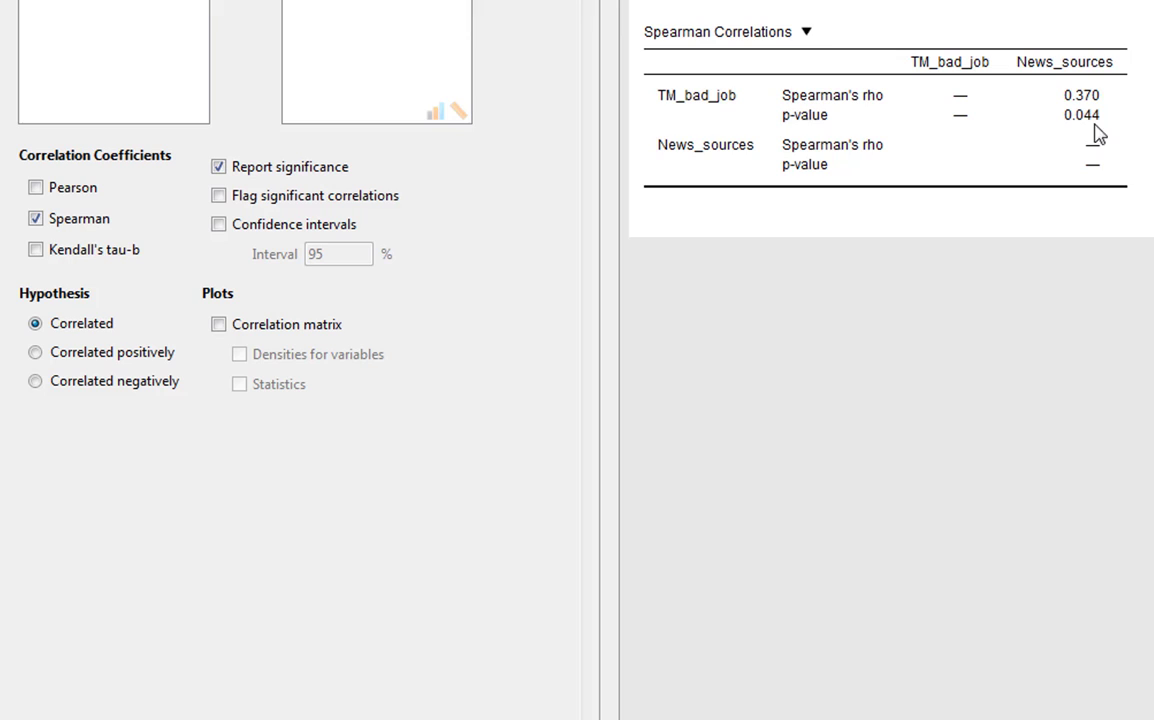
click(37, 353)
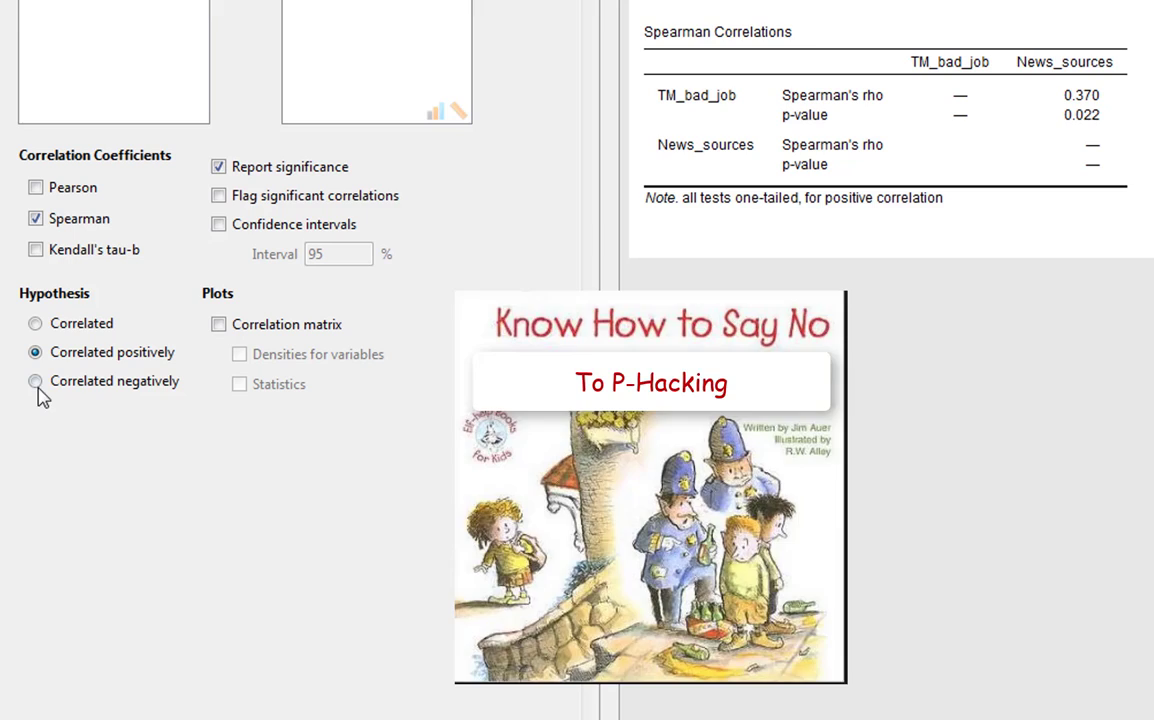
click(36, 324)
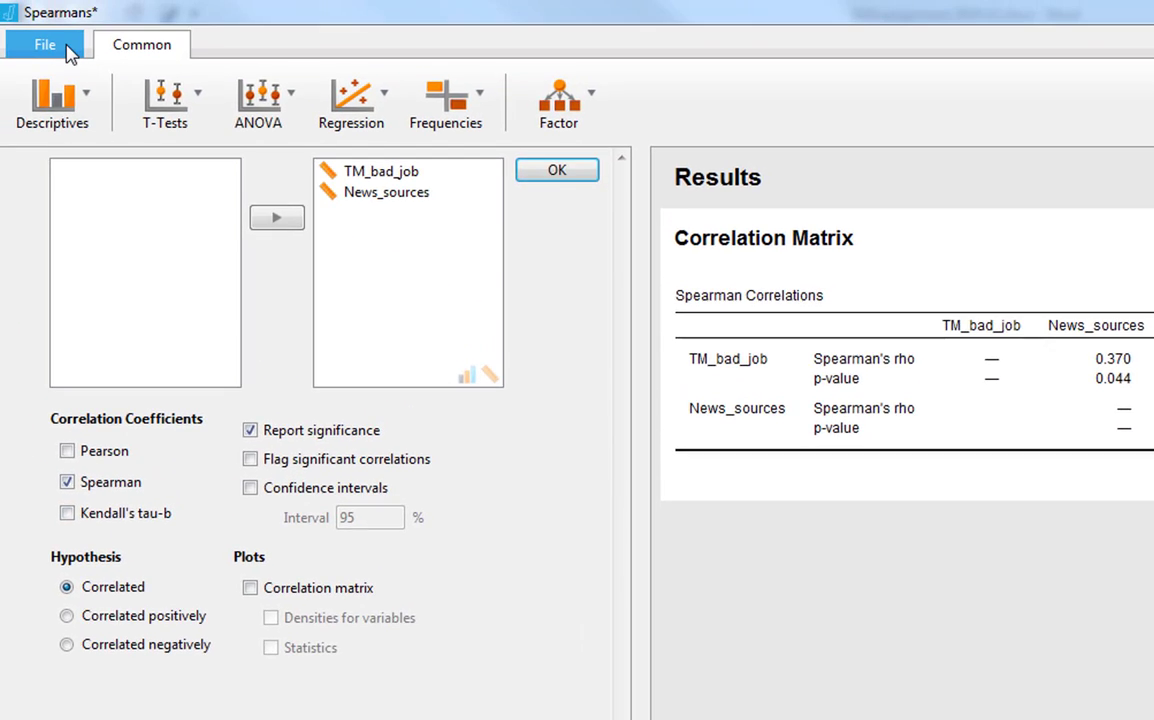
Open the recent data file Kendall.sav from the File menu.
click(62, 47)
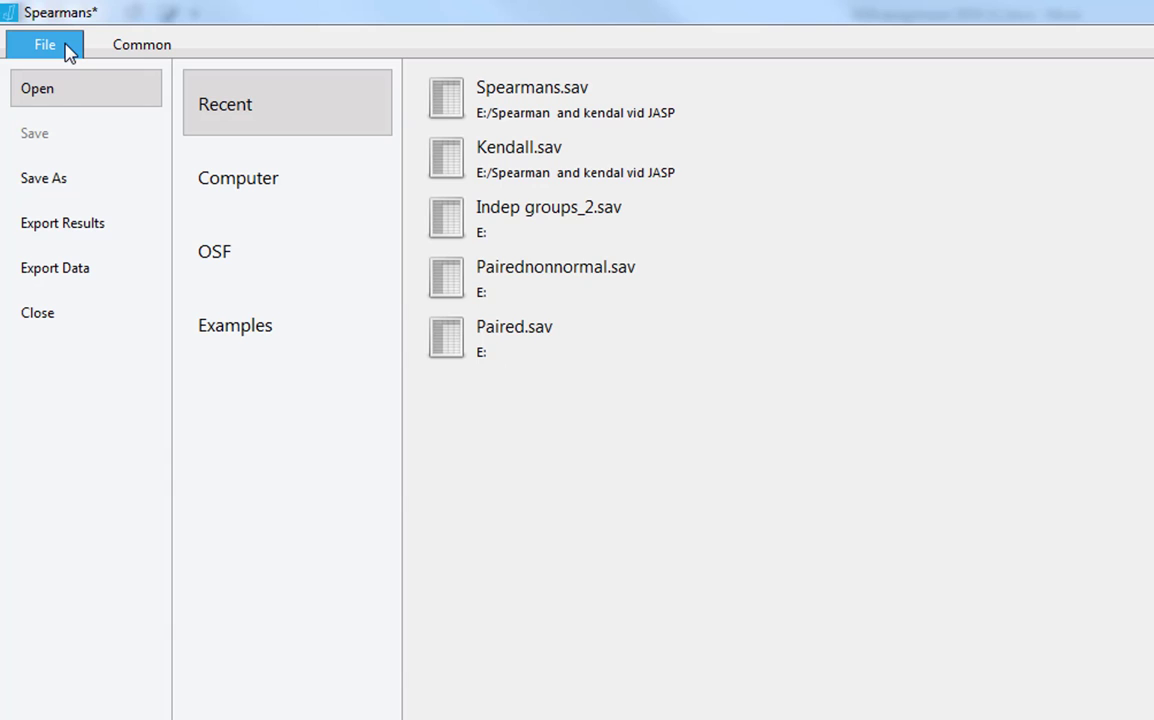
click(597, 170)
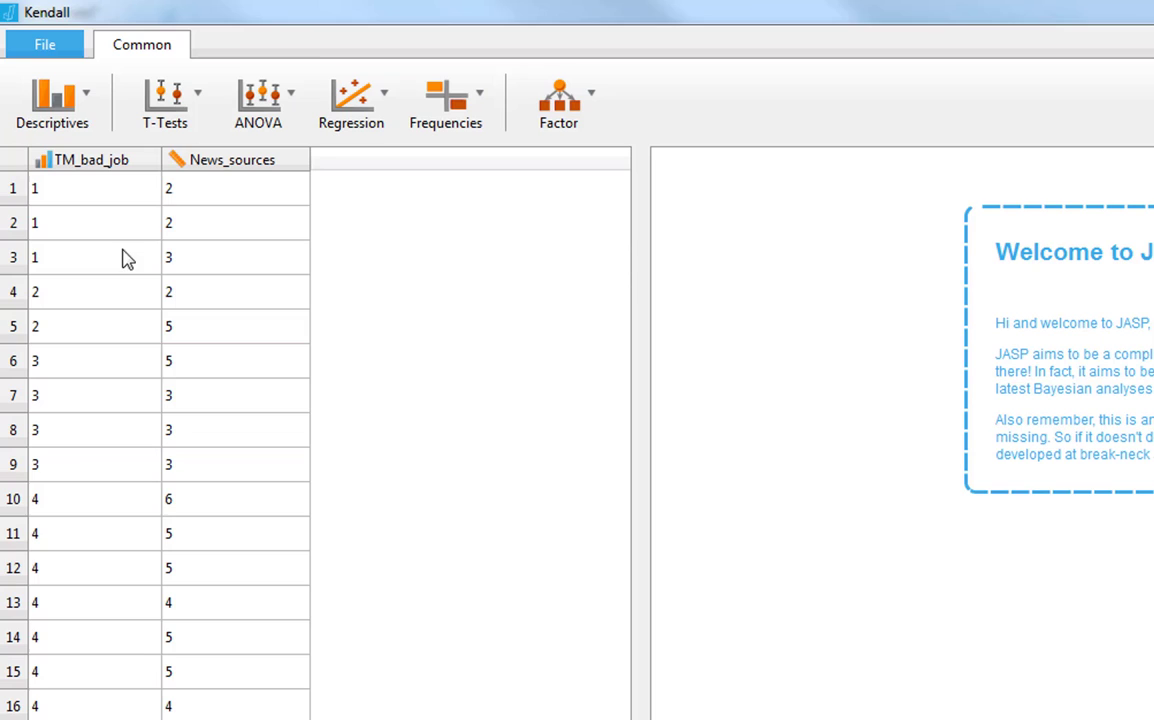
click(84, 393)
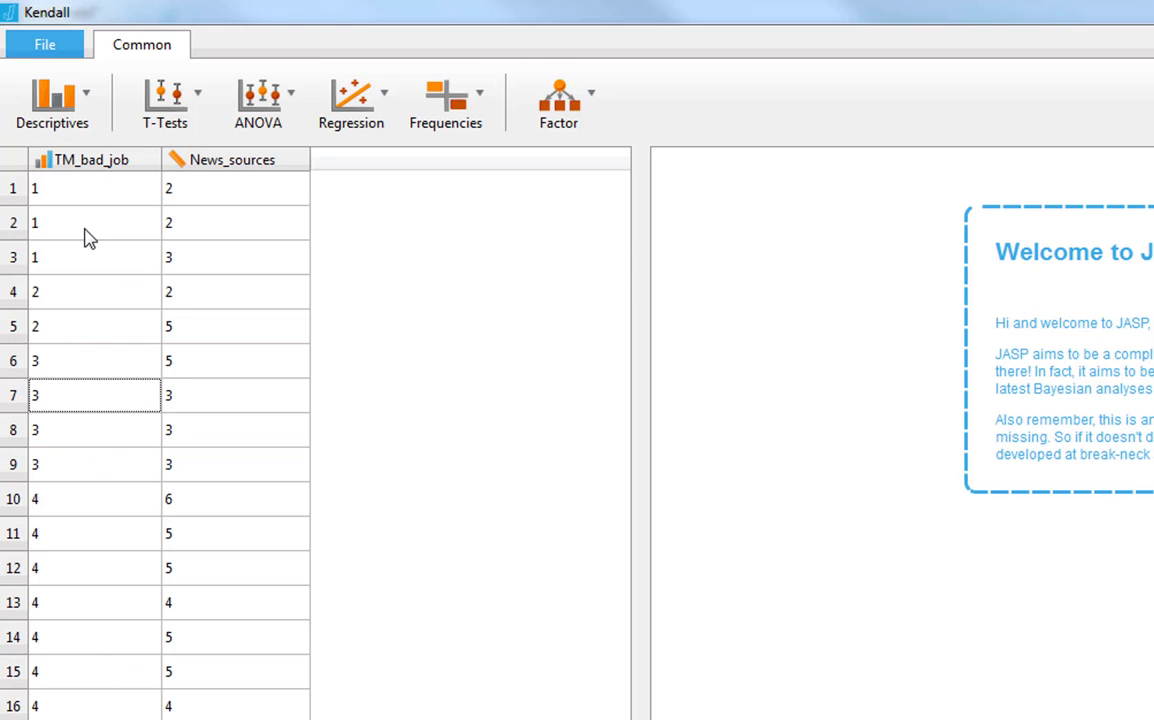
click(188, 222)
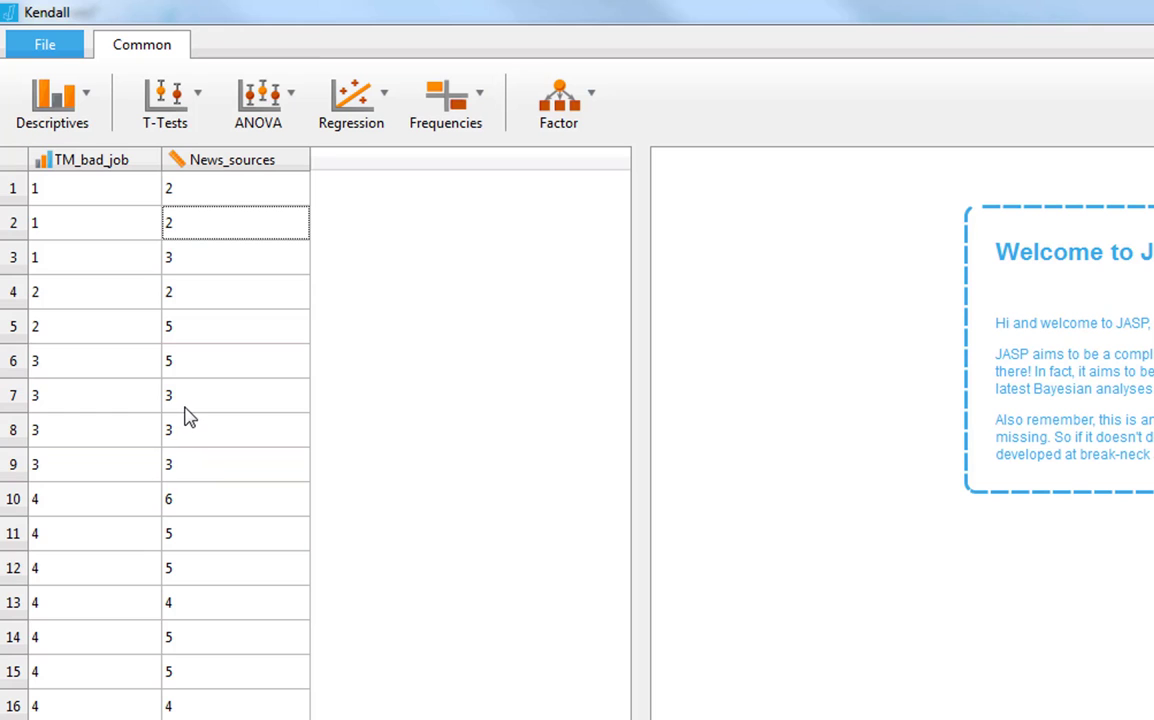
click(198, 192)
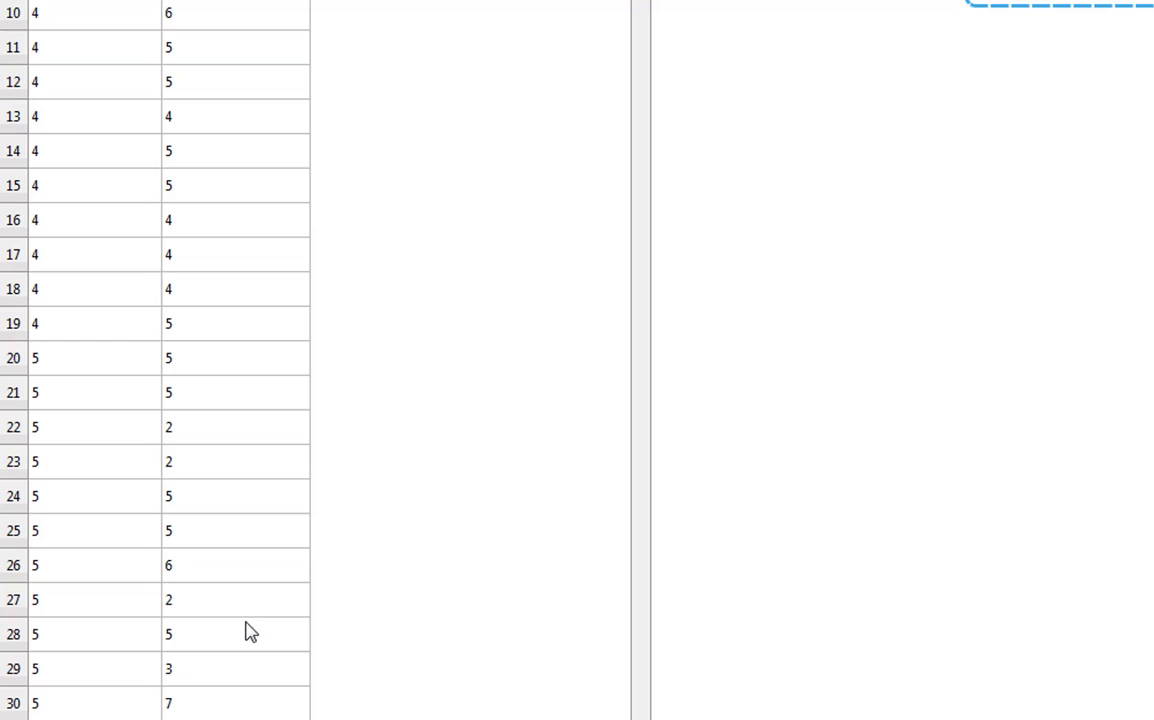
click(200, 710)
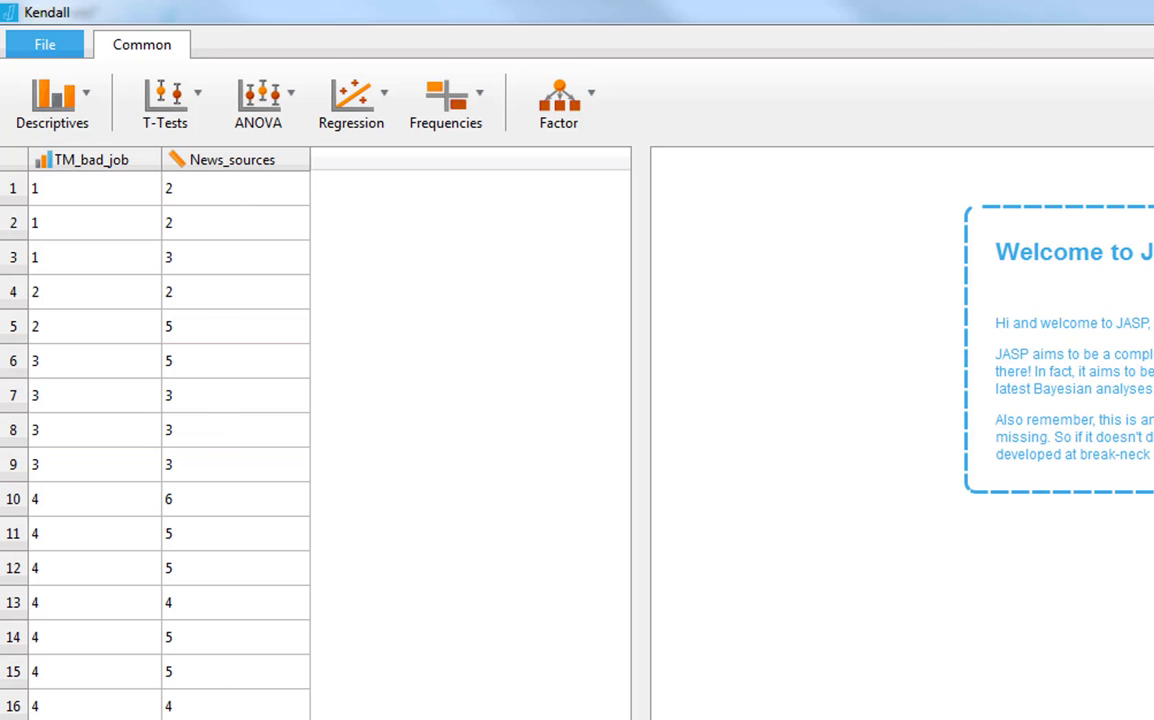
Run a One Sample T-Test on both variables with Student off and Normality on.
click(146, 100)
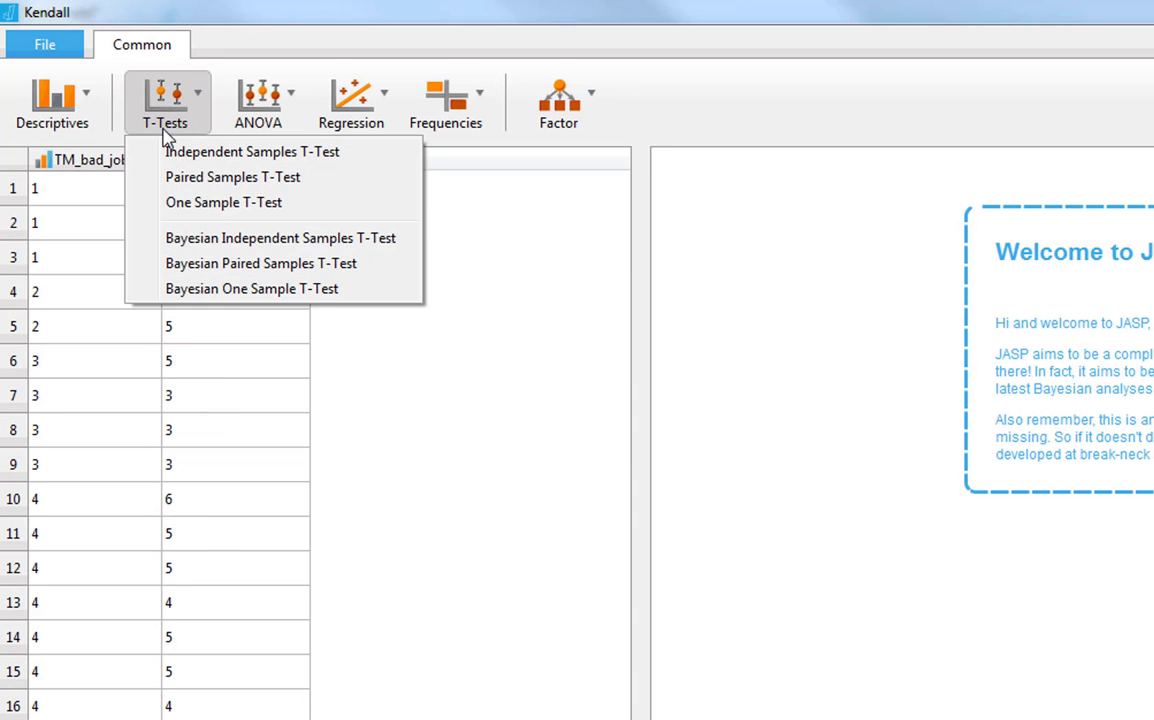
click(230, 204)
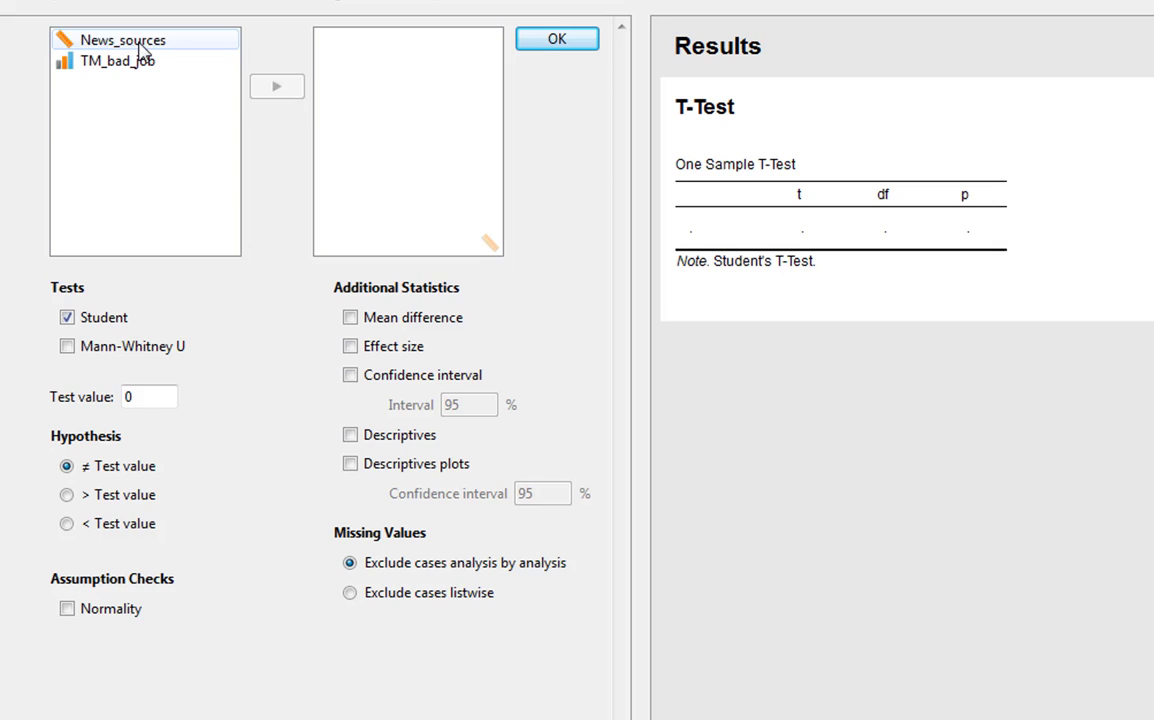
click(145, 160)
click(276, 86)
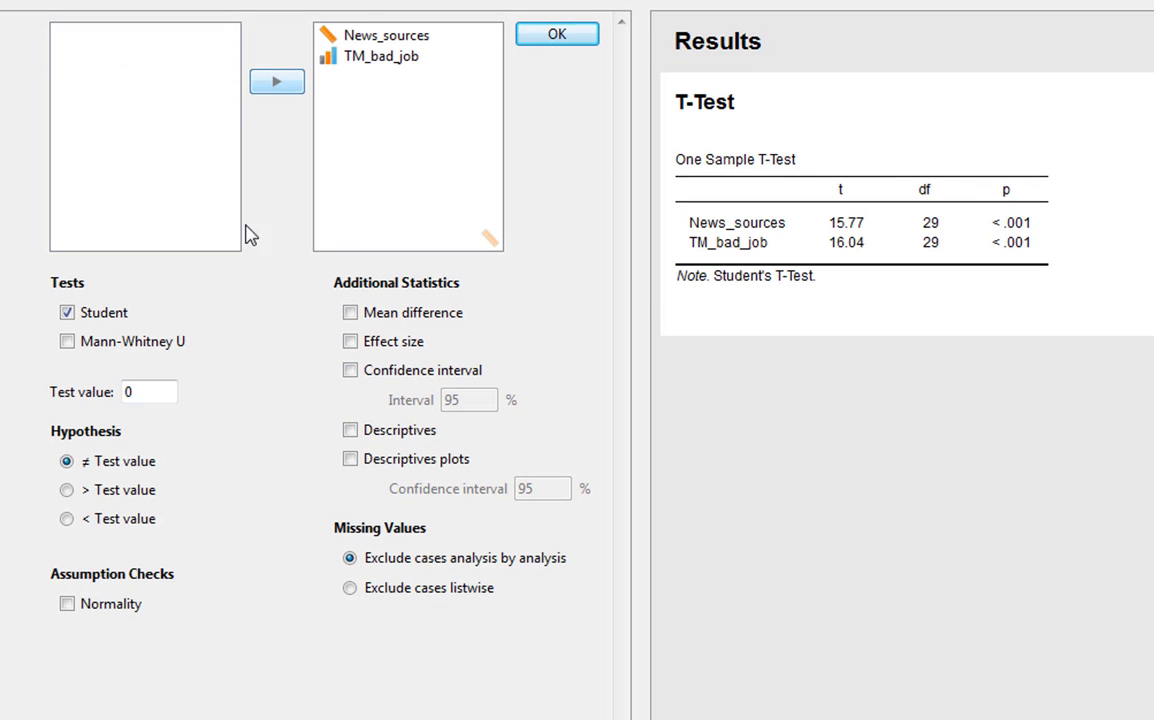
click(68, 314)
click(67, 604)
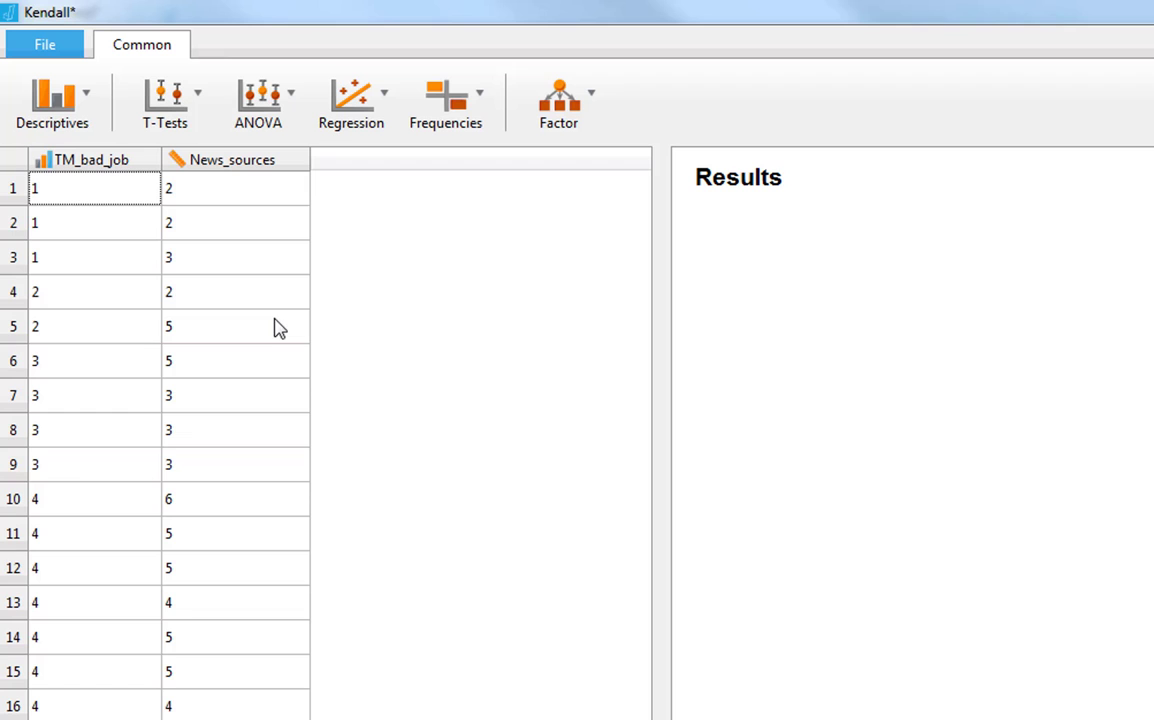
Build a Correlation Matrix of TM_bad_job and News_sources using Kendall's tau-b instead of Pearson.
click(378, 117)
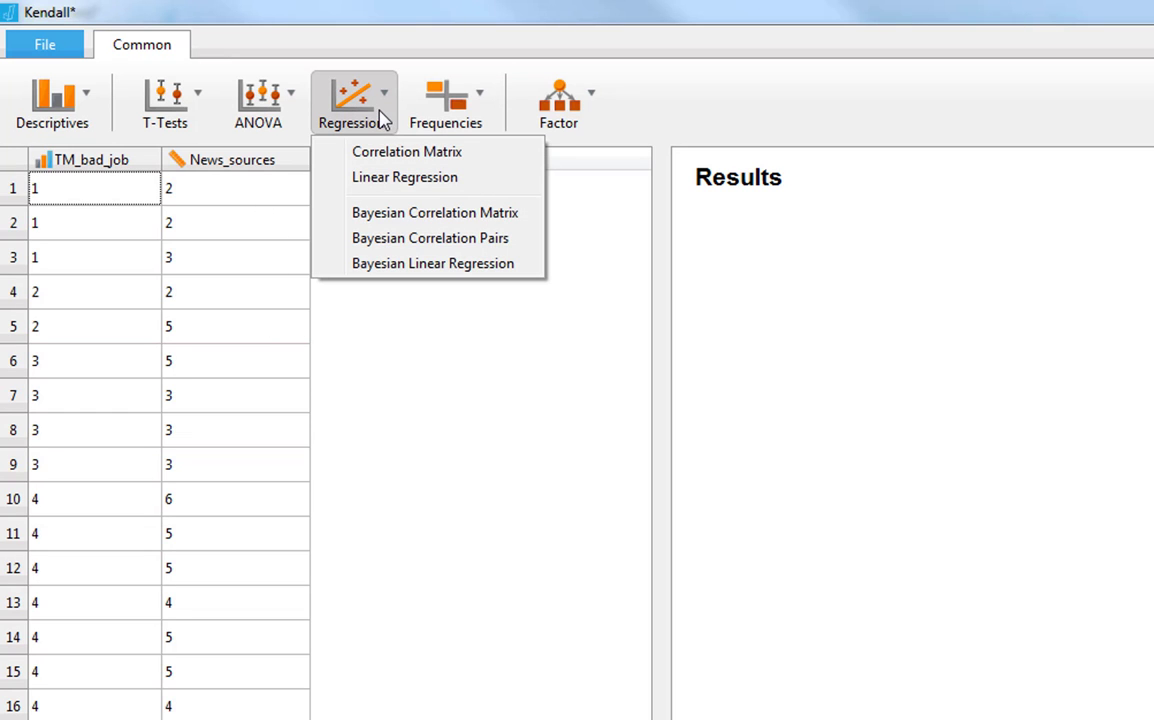
click(364, 162)
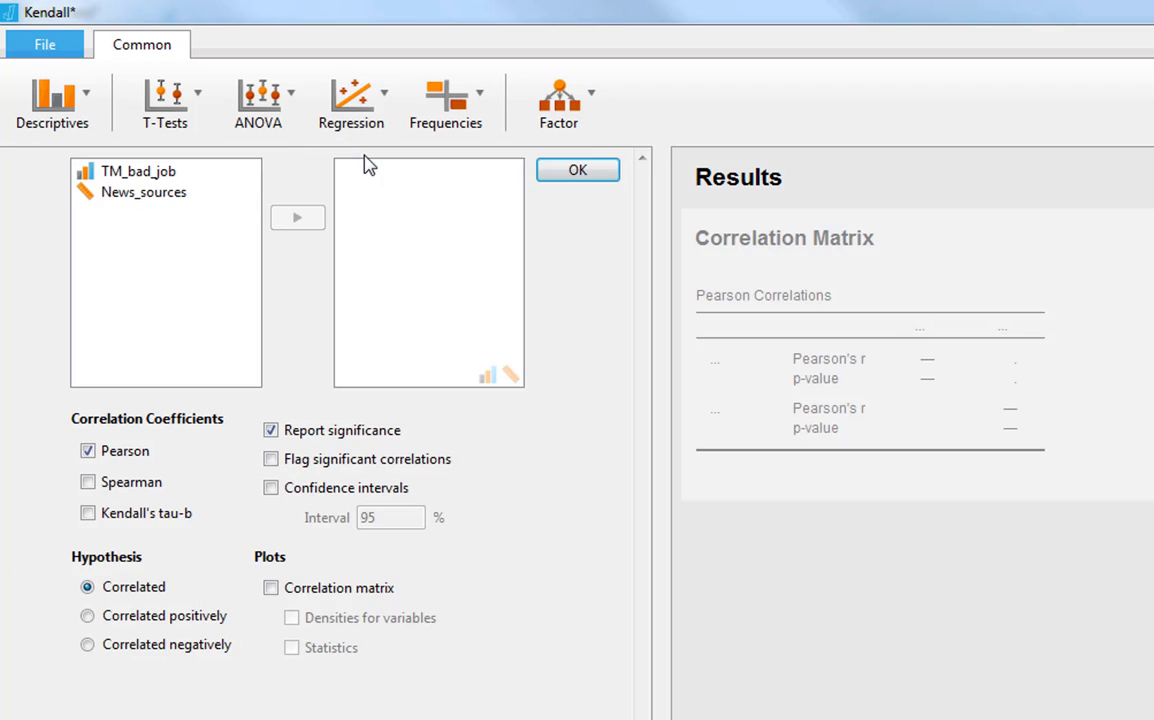
click(82, 296)
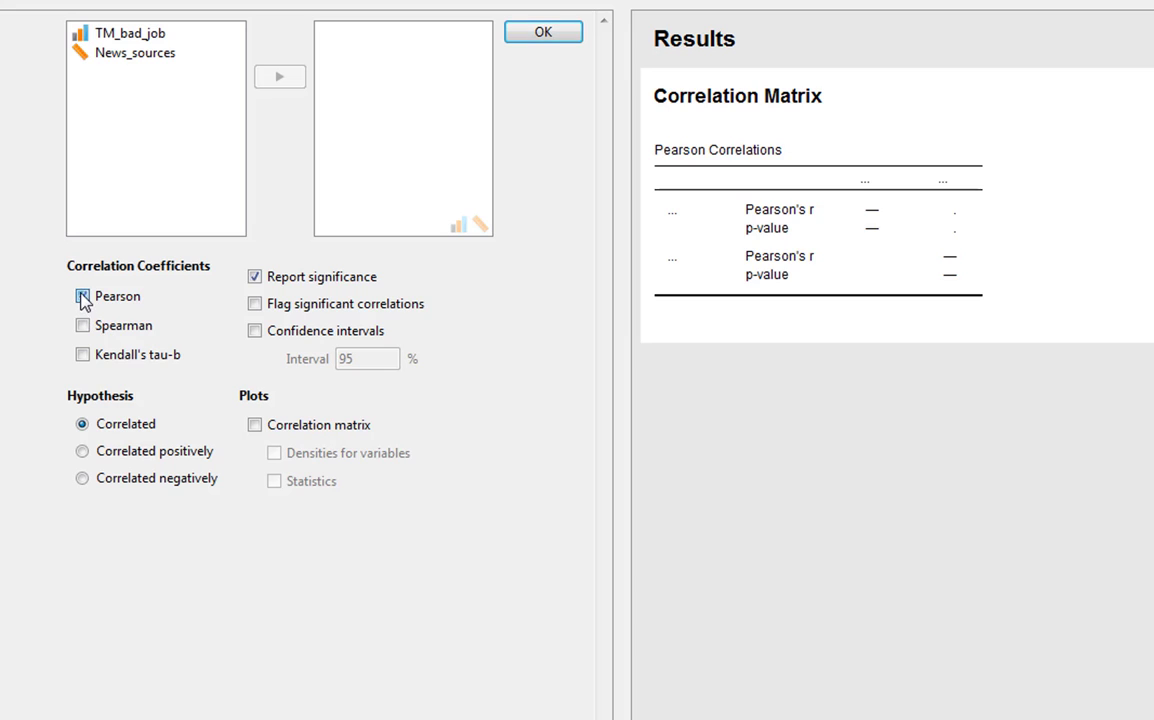
click(125, 33)
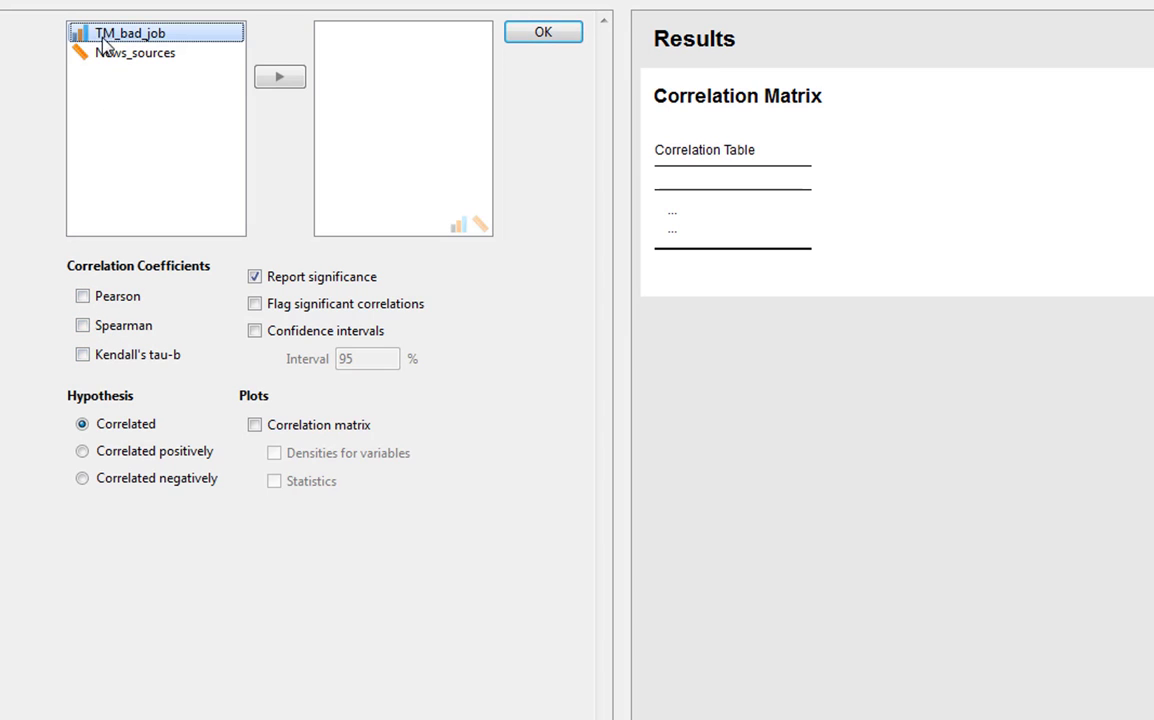
shift+click(110, 56)
click(285, 78)
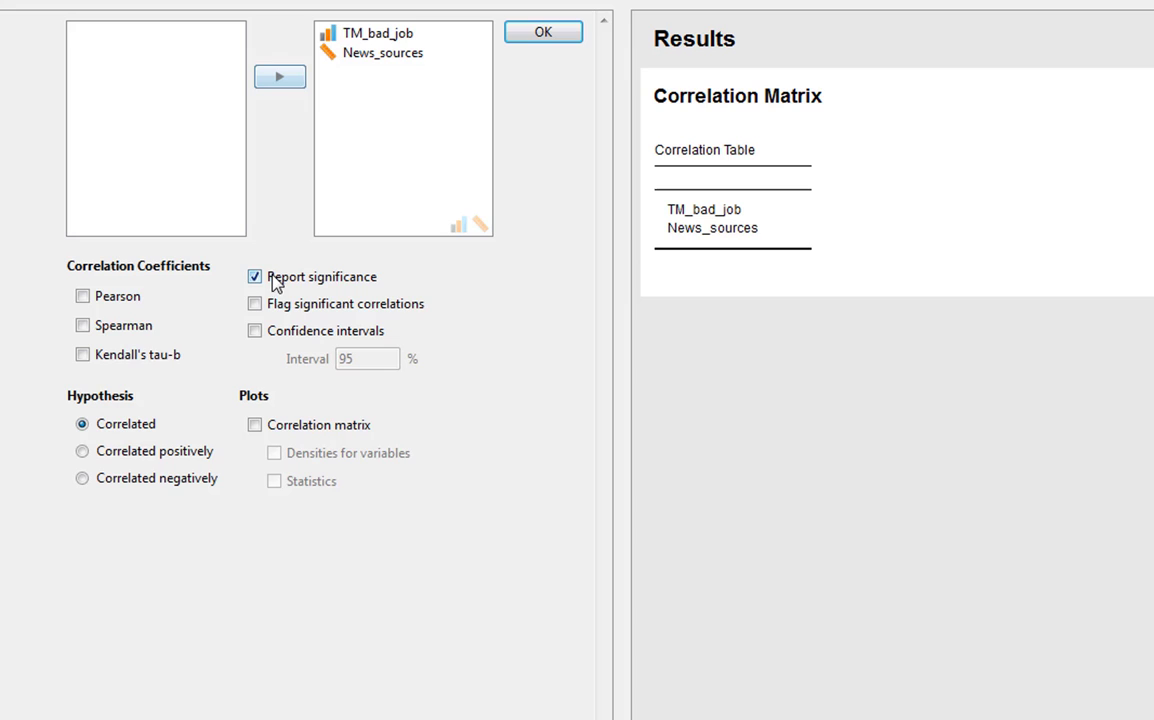
click(83, 356)
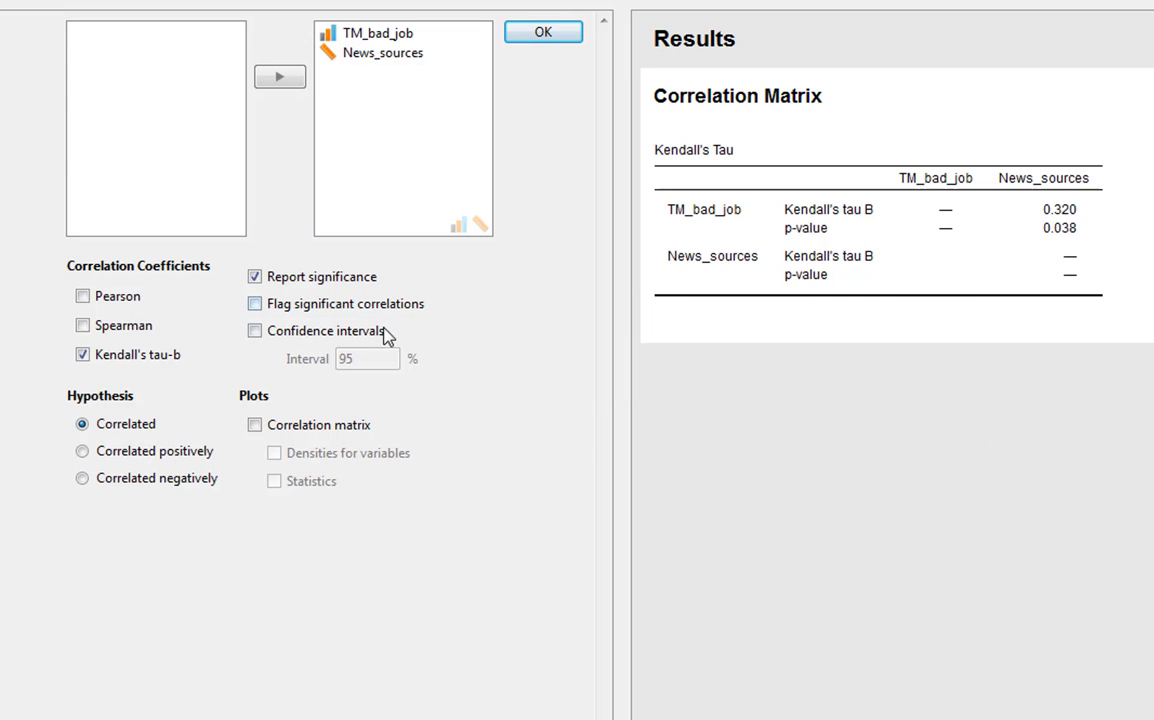
Toggle Flag significant correlations on and off, then add the Correlation matrix plot.
click(255, 305)
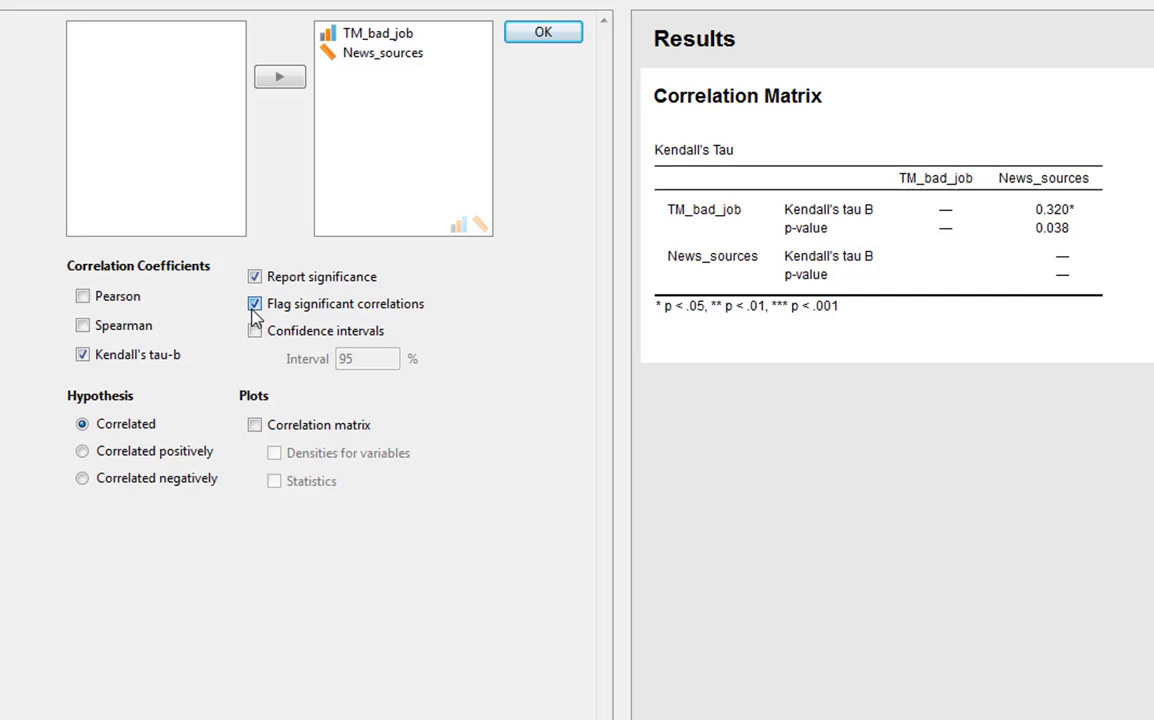
click(255, 304)
click(176, 350)
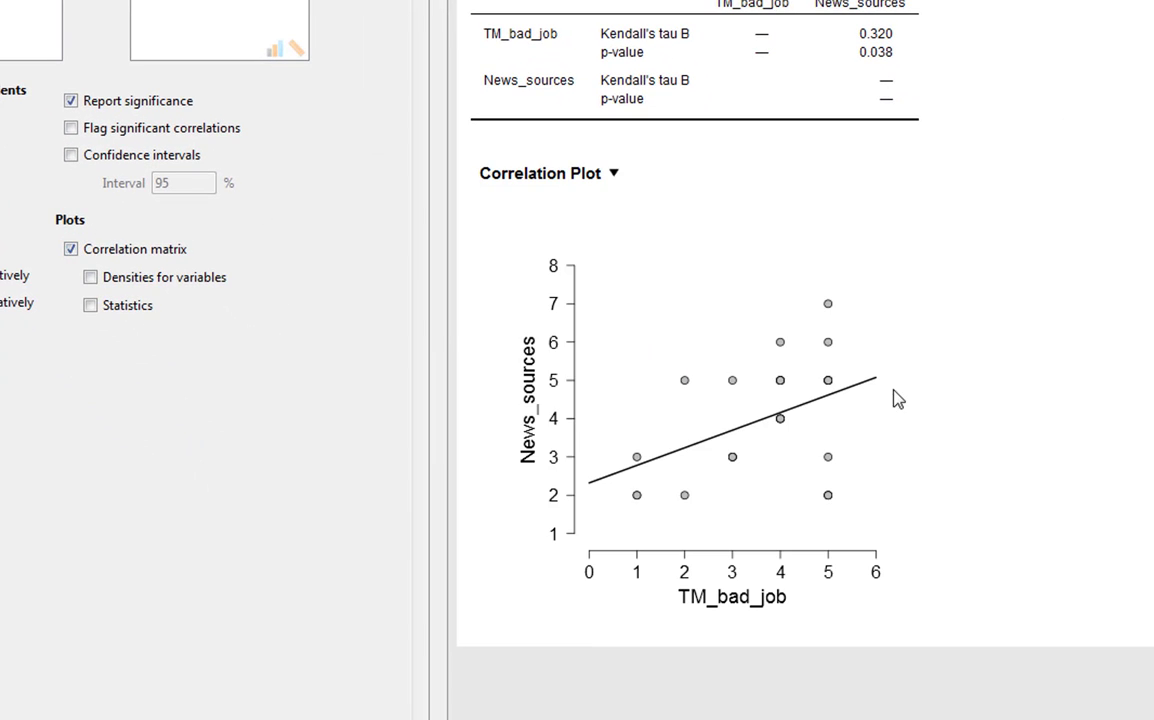